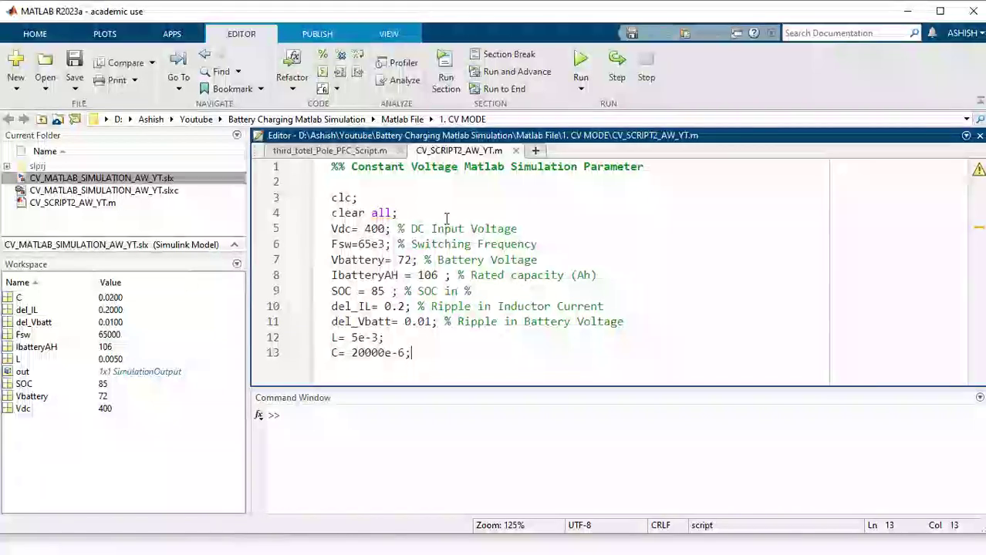
{"action": "left_click", "coordinate": [403, 213]}
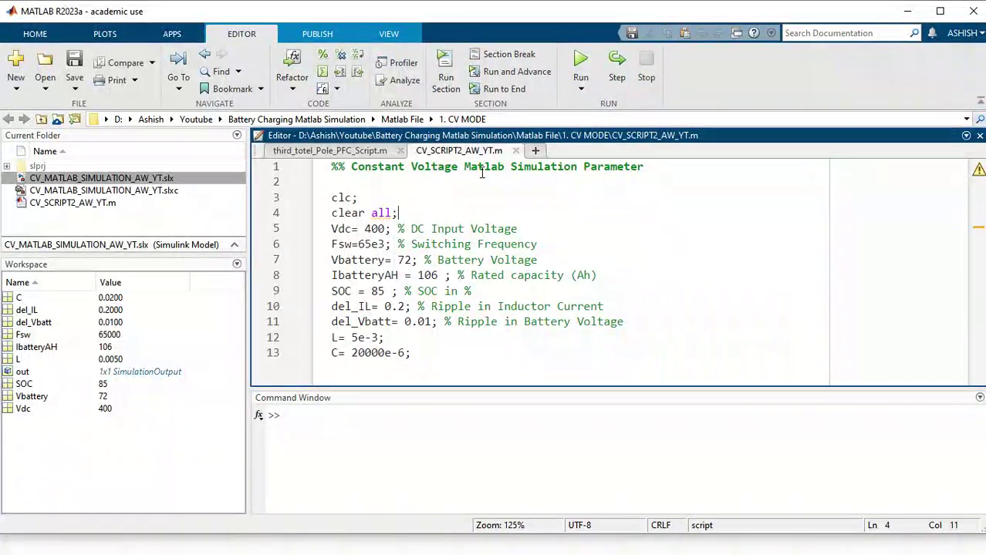
{"action": "left_click_drag", "start_coordinate": [329, 229], "coordinate": [523, 233]}
{"action": "left_click", "coordinate": [523, 234]}
{"action": "left_click_drag", "start_coordinate": [331, 259], "coordinate": [618, 279]}
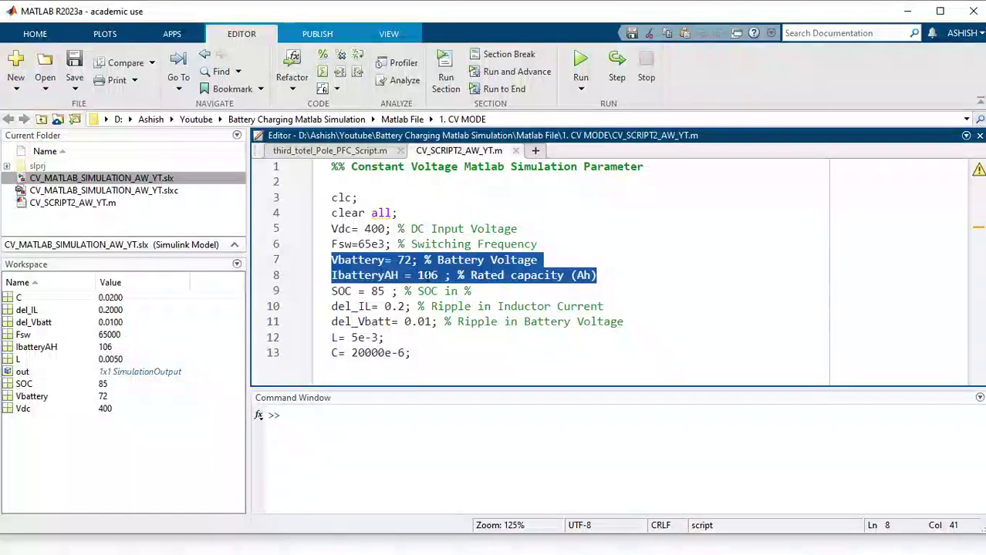
{"action": "left_click", "coordinate": [440, 279]}
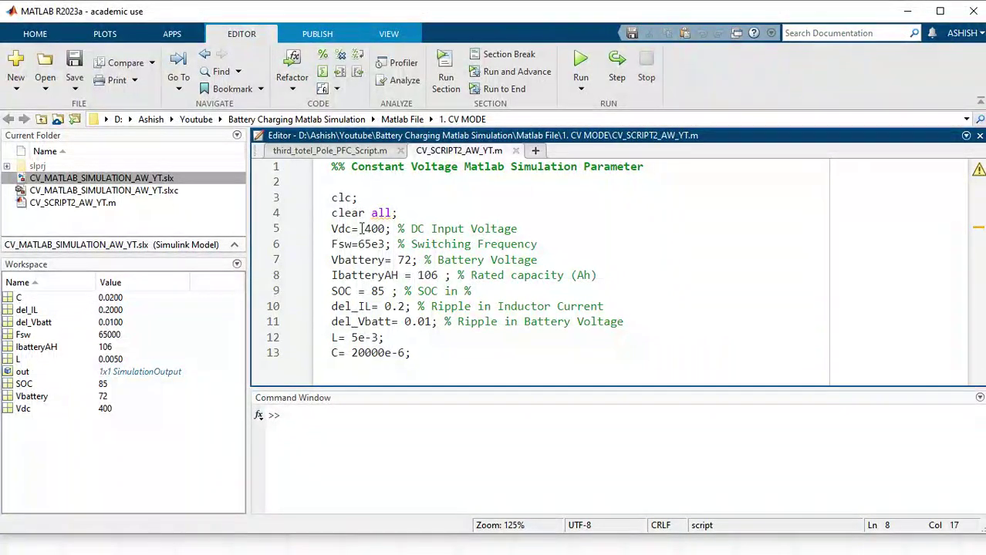
{"action": "left_click_drag", "start_coordinate": [331, 230], "coordinate": [384, 230]}
{"action": "left_click", "coordinate": [379, 230]}
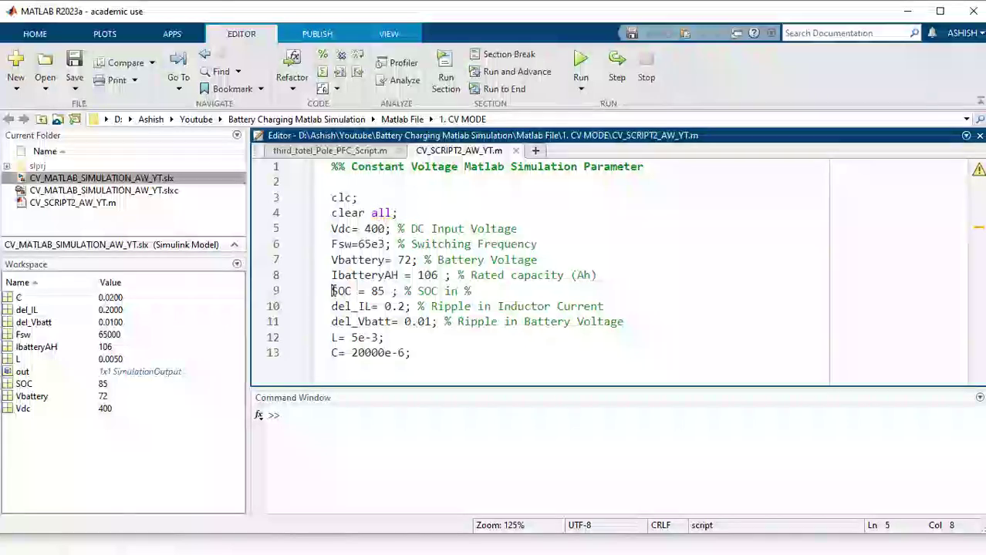
{"action": "left_click_drag", "start_coordinate": [332, 292], "coordinate": [478, 293]}
{"action": "left_click", "coordinate": [476, 293]}
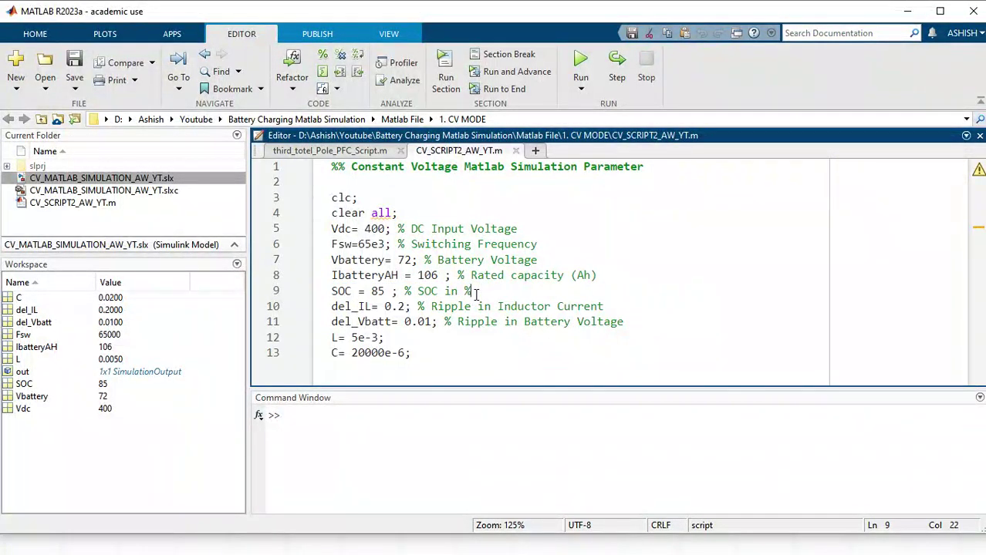
{"action": "left_click", "coordinate": [383, 292]}
{"action": "left_click_drag", "start_coordinate": [383, 293], "coordinate": [331, 293]}
{"action": "left_click", "coordinate": [391, 293]}
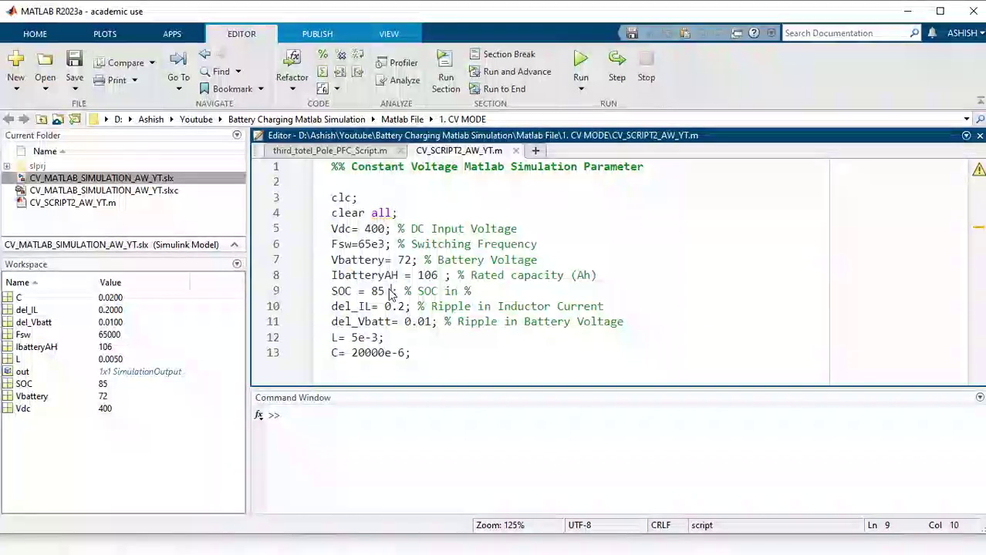
{"action": "left_click_drag", "start_coordinate": [332, 307], "coordinate": [430, 353]}
{"action": "left_click", "coordinate": [429, 353]}
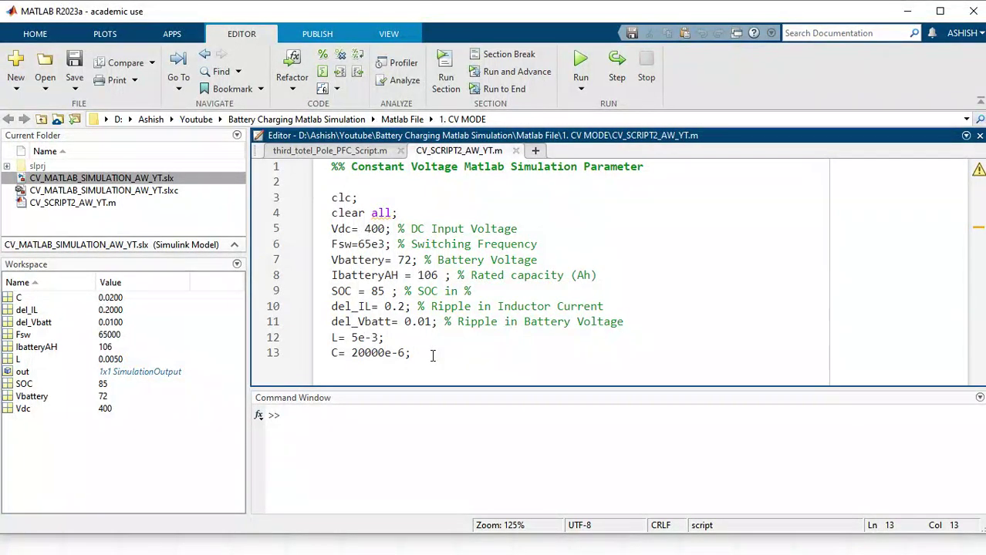
Step: Switch to the CV_MATLAB_SIMULATION_AW_YT model and select the Battery2 block
{"action": "key", "text": "alt+Tab"}
{"action": "key", "text": "alt+Tab"}
{"action": "key", "text": "alt+Tab"}
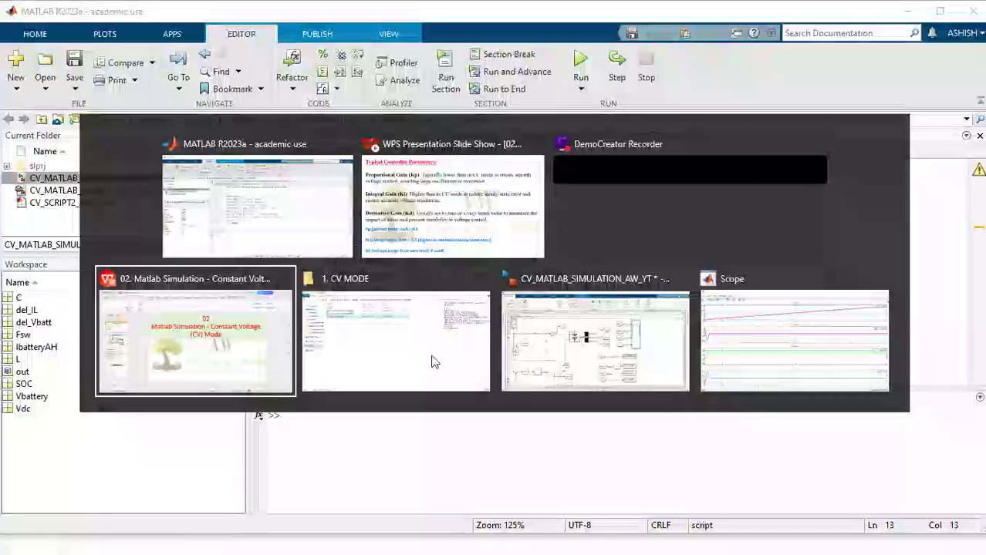
{"action": "key", "text": "alt+Tab"}
{"action": "key", "text": "alt+Tab"}
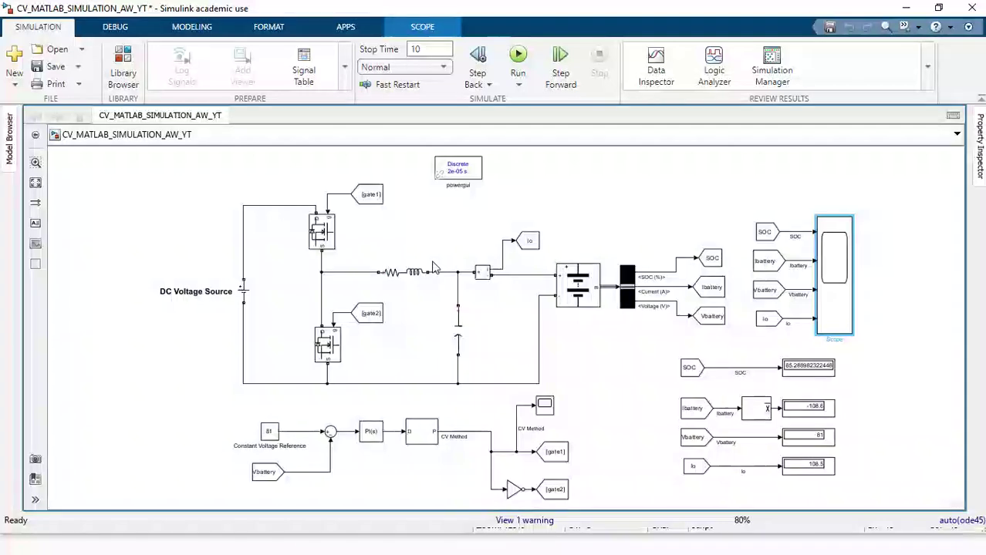
{"action": "scroll", "coordinate": [432, 265], "scroll_direction": "up", "scroll_amount": 3}
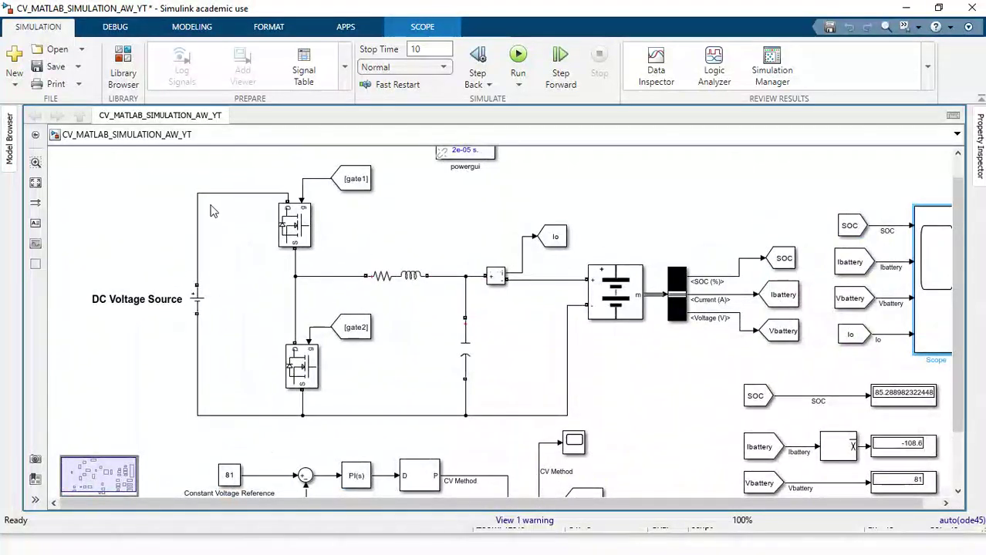
{"action": "left_click_drag", "start_coordinate": [88, 182], "coordinate": [661, 436]}
{"action": "left_click", "coordinate": [699, 426]}
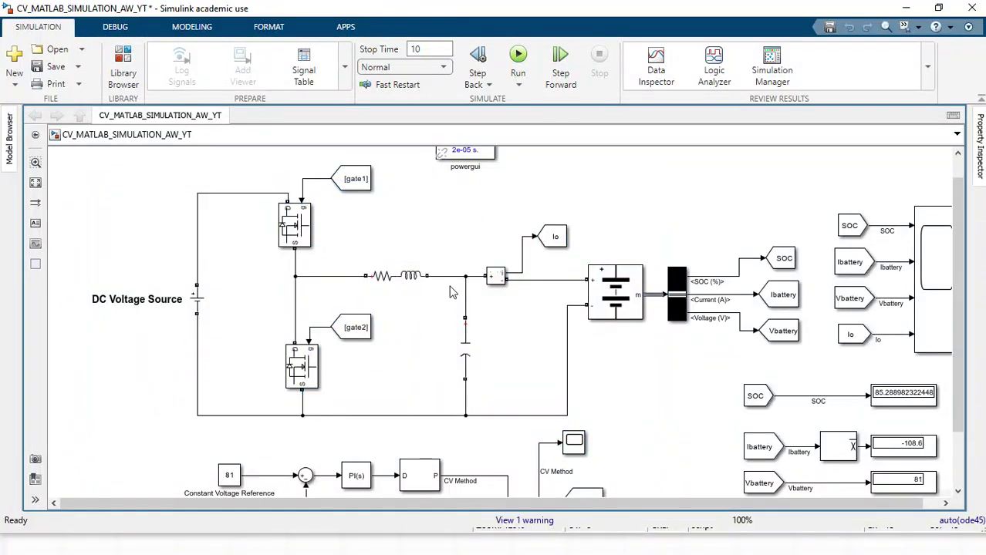
{"action": "left_click", "coordinate": [611, 299]}
Step: Insert a Battery block from Electrical/Sources just above Battery2 and nudge it into place
{"action": "double_click", "coordinate": [649, 220]}
{"action": "type", "text": "b"}
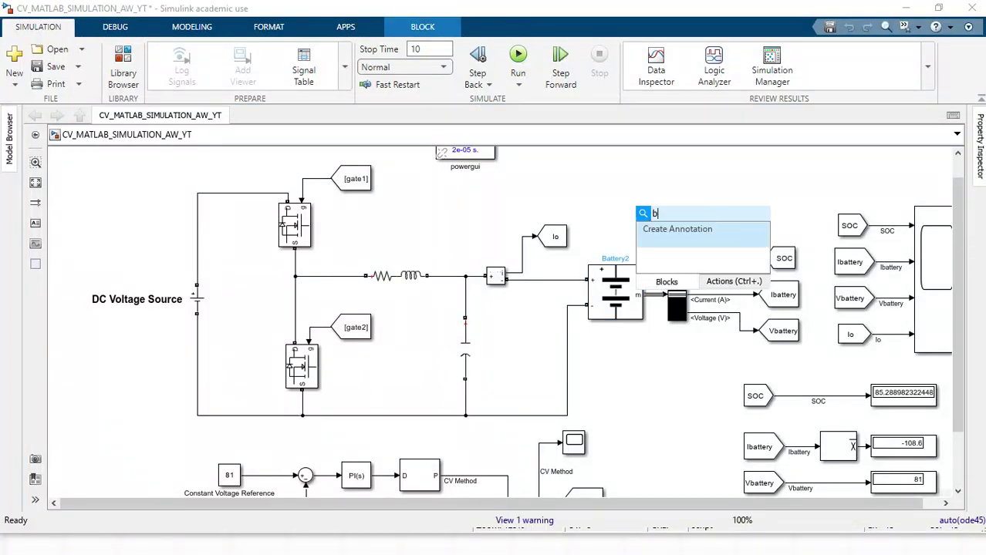
{"action": "type", "text": "attery"}
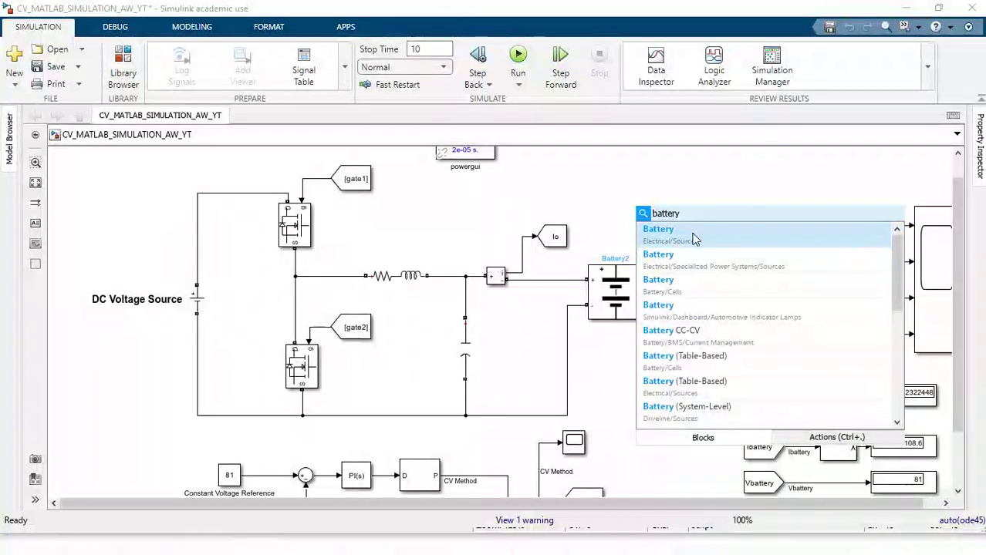
{"action": "left_click", "coordinate": [692, 239]}
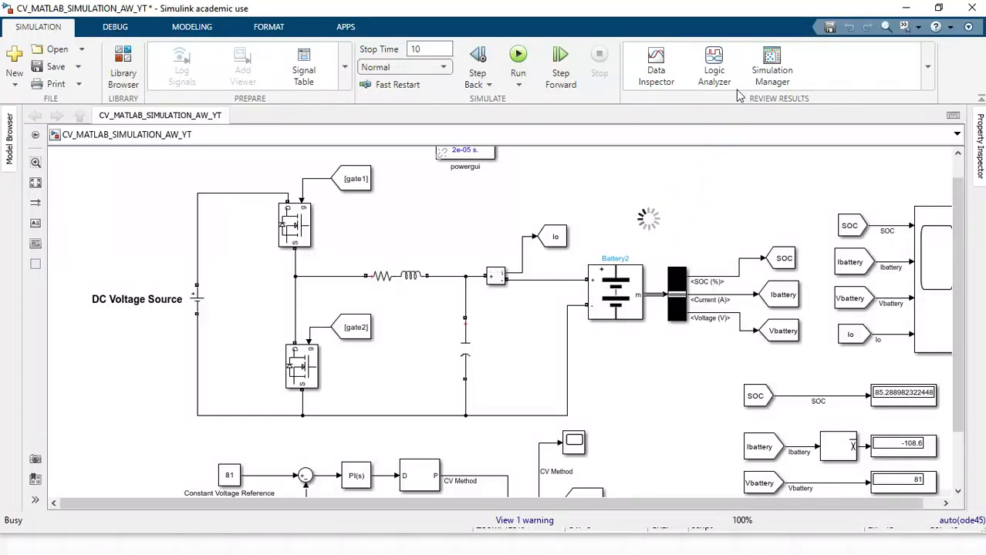
{"action": "double_click", "coordinate": [651, 177]}
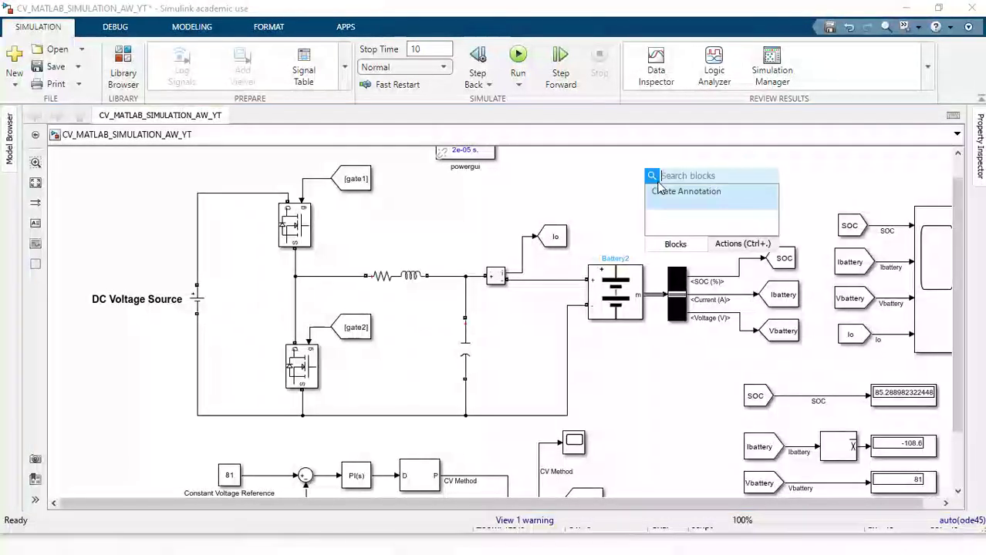
{"action": "type", "text": "batter"}
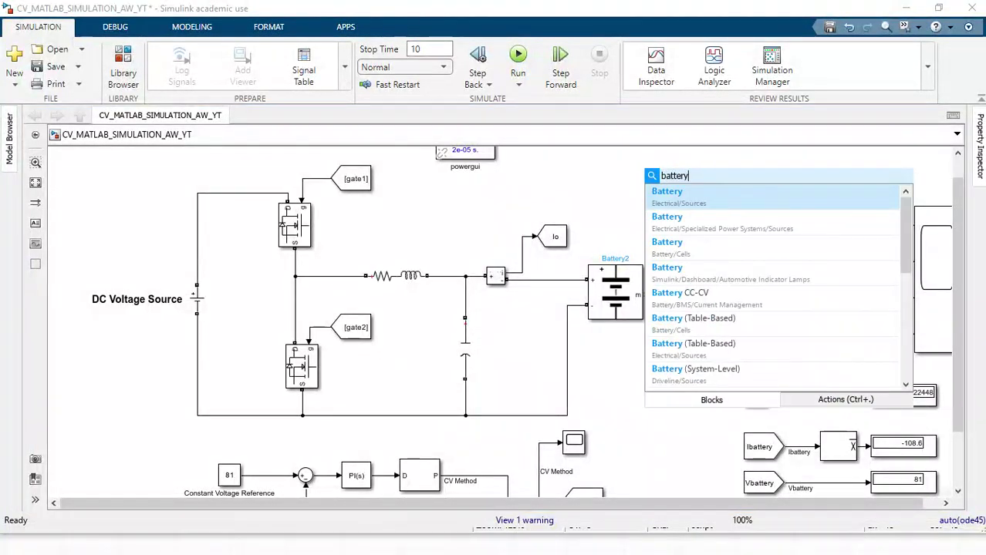
{"action": "type", "text": "y"}
{"action": "left_click", "coordinate": [717, 226]}
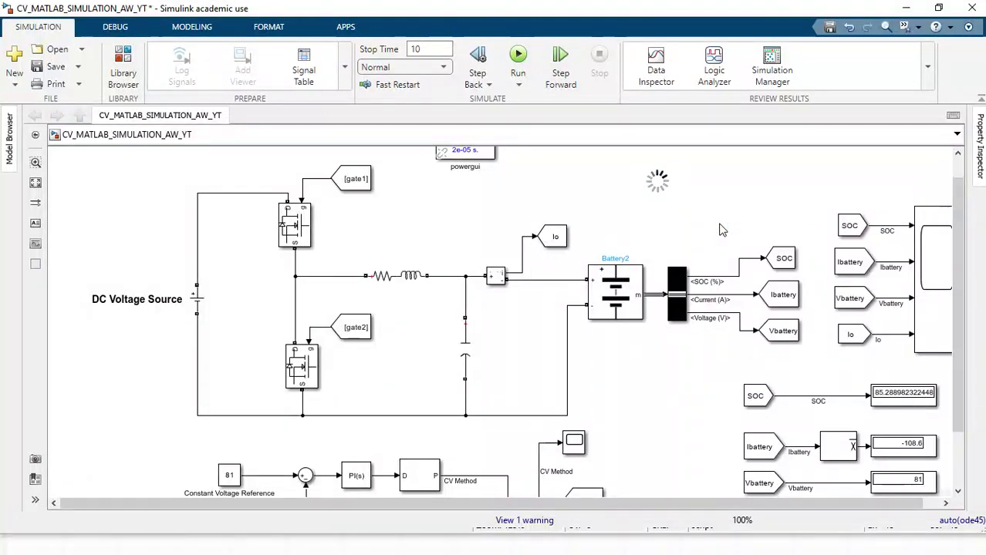
{"action": "left_click_drag", "start_coordinate": [664, 186], "coordinate": [657, 208]}
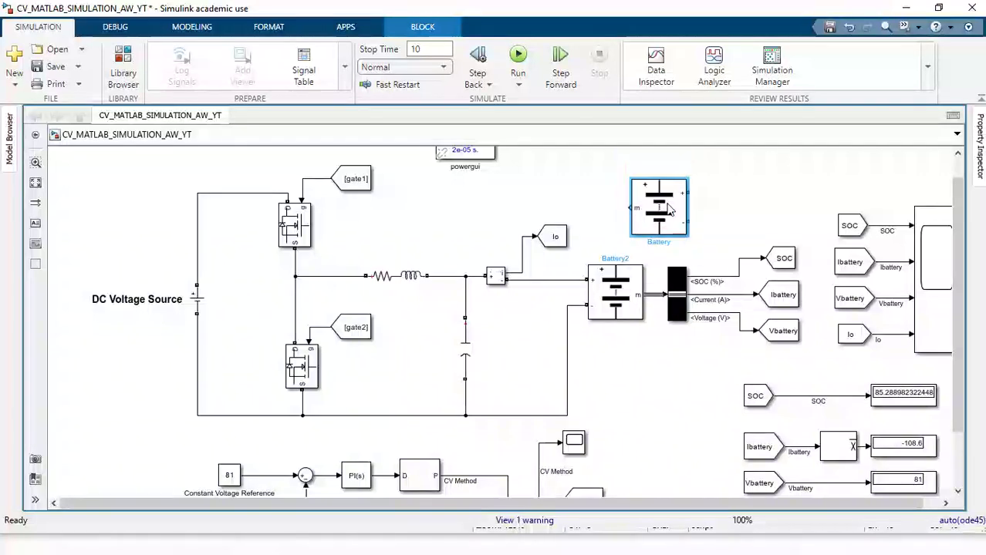
Step: In the new Battery block's parameters, keep Lithium-Ion and set battery response time to 1
{"action": "double_click", "coordinate": [658, 208]}
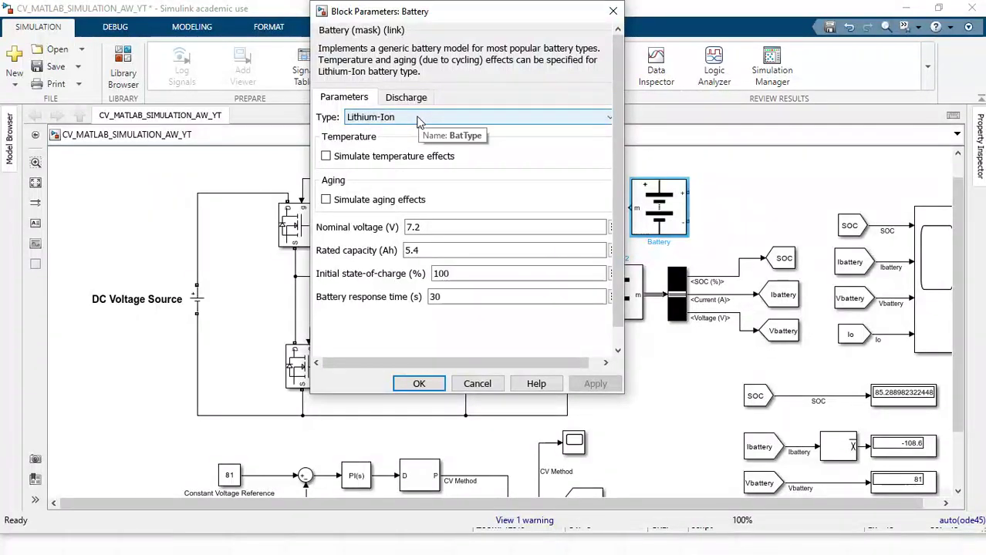
{"action": "left_click", "coordinate": [416, 118]}
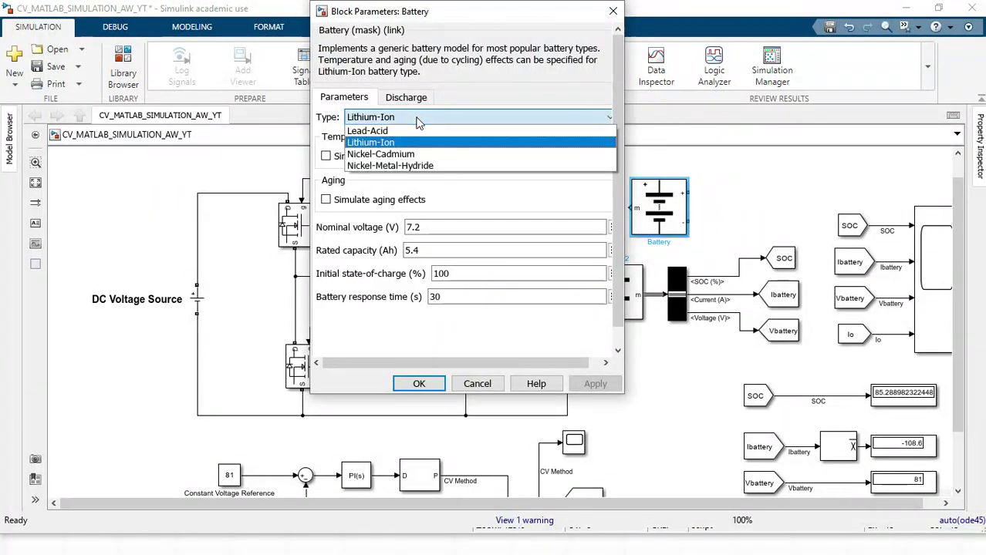
{"action": "left_click", "coordinate": [420, 117]}
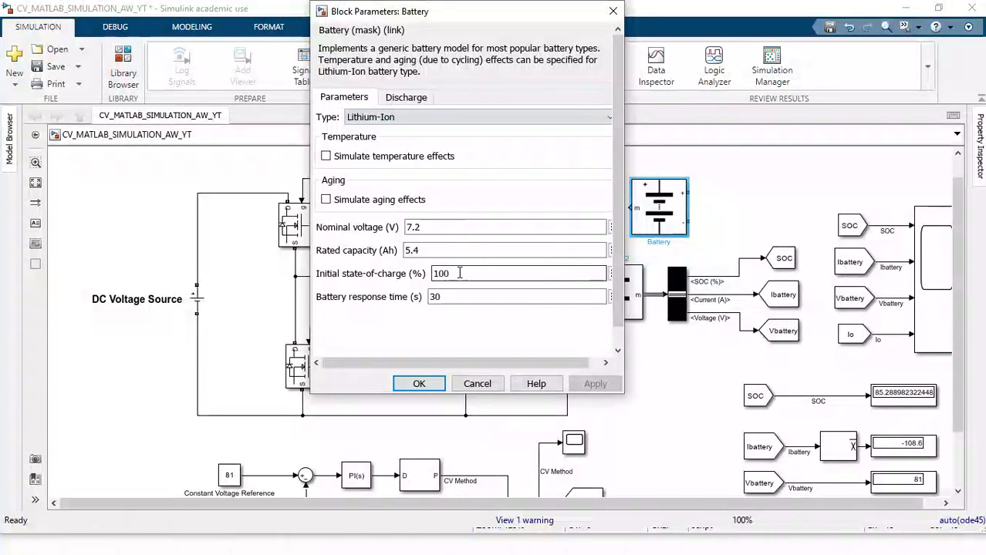
{"action": "left_click", "coordinate": [414, 279]}
{"action": "double_click", "coordinate": [442, 274]}
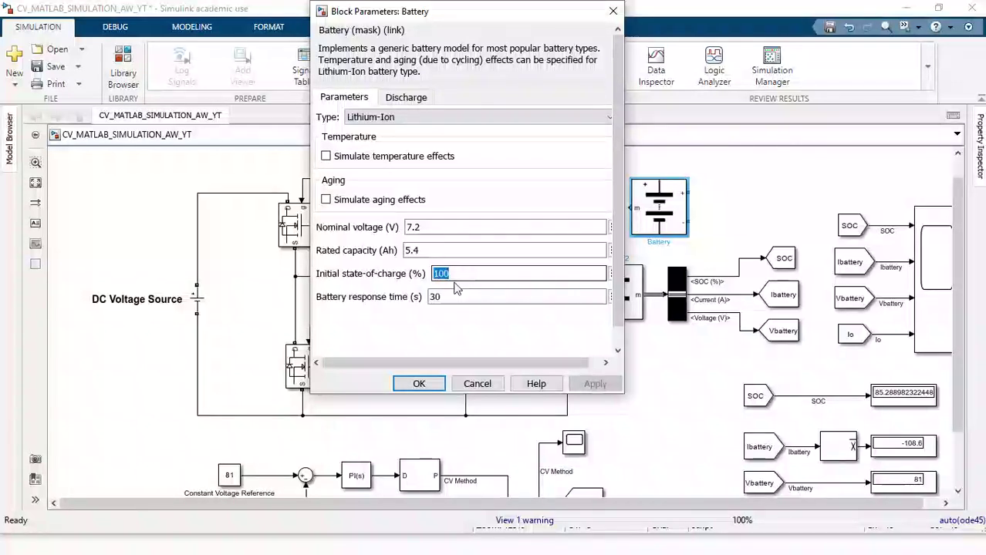
{"action": "double_click", "coordinate": [438, 297]}
{"action": "type", "text": "1"}
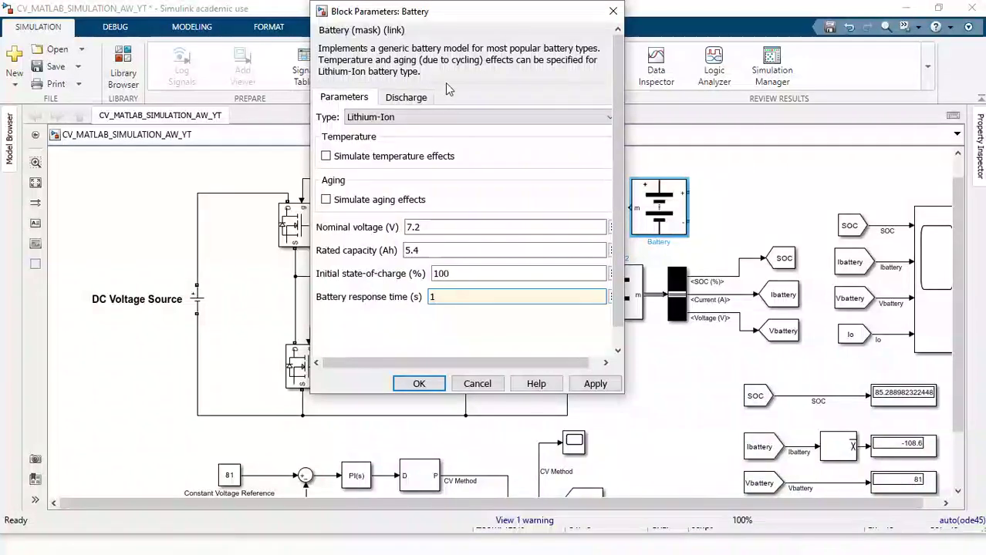
Step: Review the battery's discharge settings, then close the Battery parameters dialog
{"action": "left_click_drag", "start_coordinate": [459, 14], "coordinate": [411, 22]}
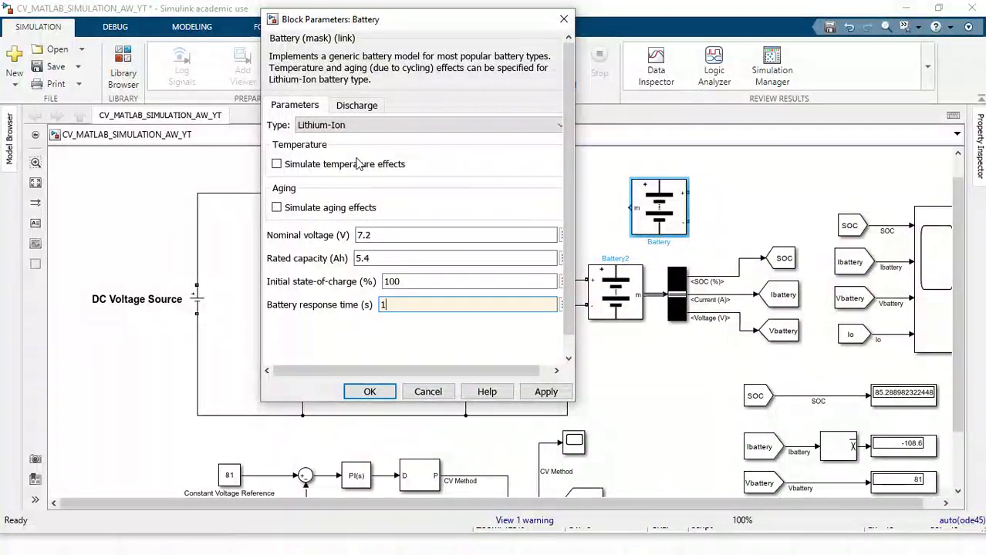
{"action": "left_click", "coordinate": [355, 106]}
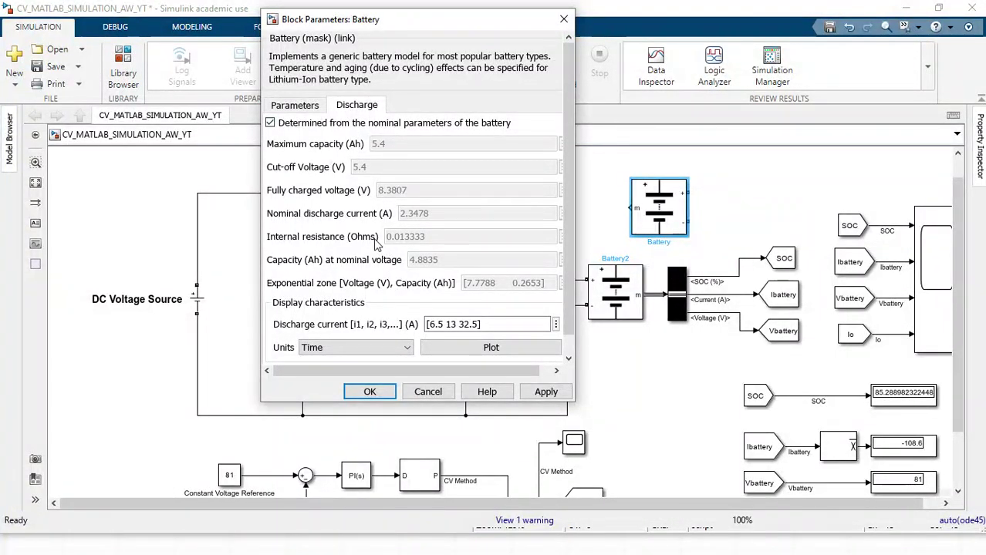
{"action": "scroll", "coordinate": [379, 270], "scroll_direction": "down", "scroll_amount": 1}
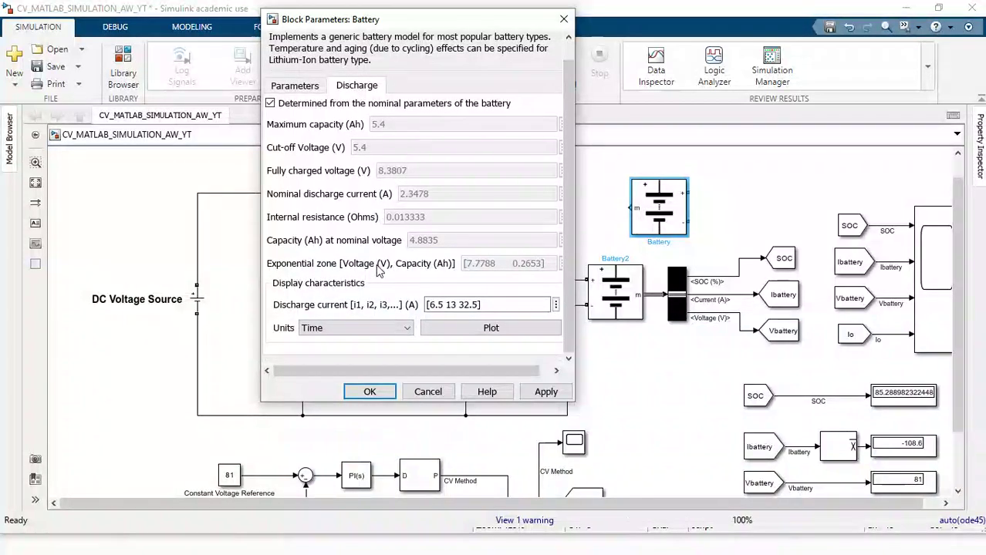
{"action": "scroll", "coordinate": [355, 242], "scroll_direction": "up", "scroll_amount": 1}
{"action": "left_click", "coordinate": [303, 110]}
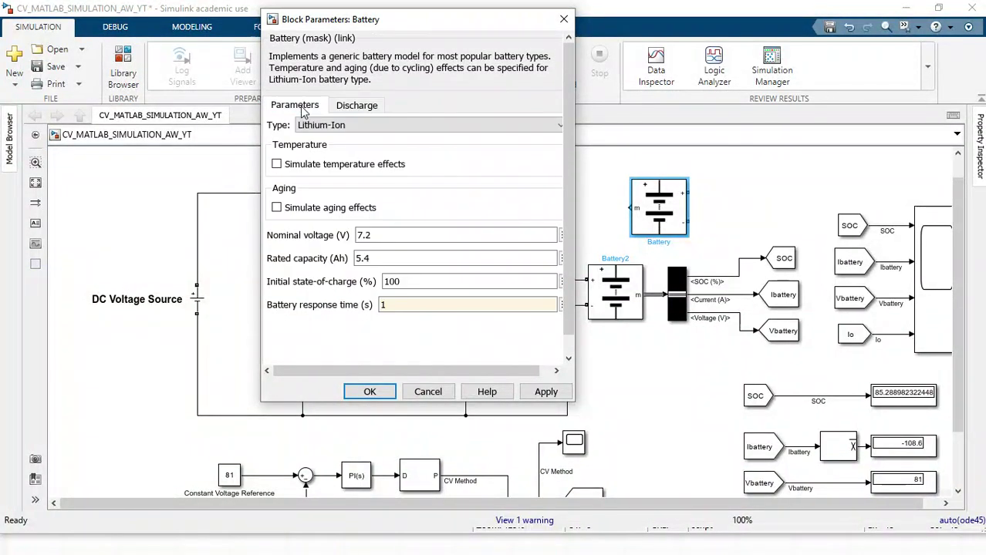
{"action": "left_click", "coordinate": [357, 106]}
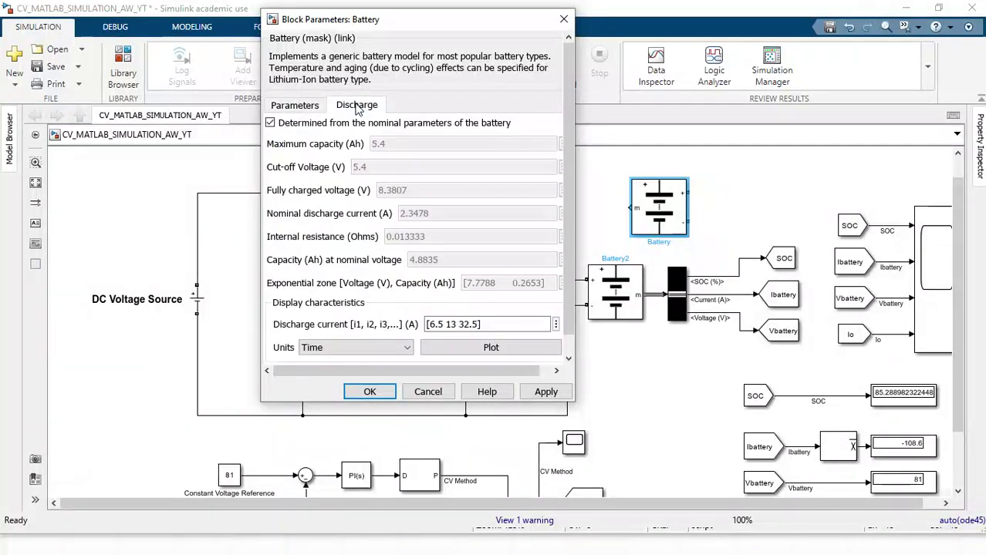
{"action": "left_click", "coordinate": [563, 18]}
{"action": "key", "text": "Delete"}
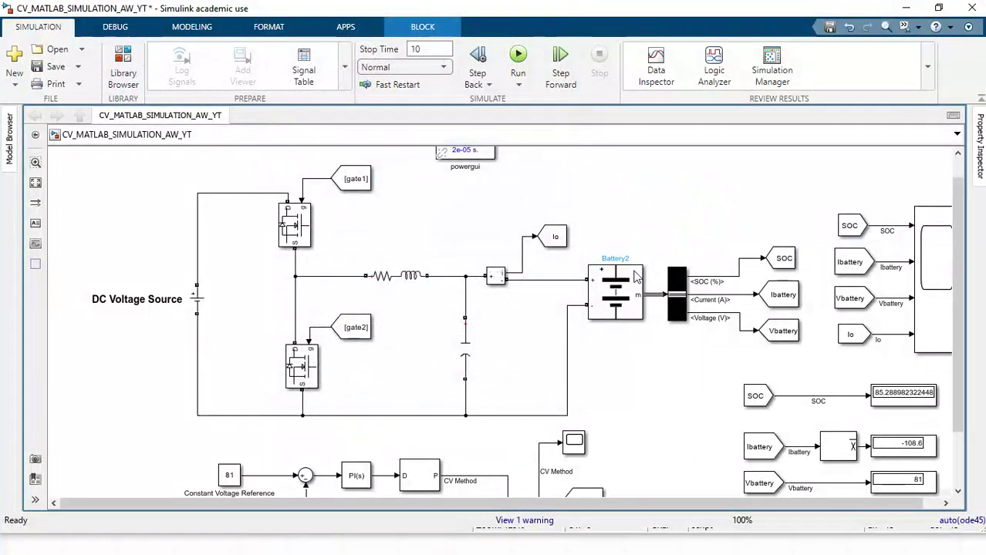
{"action": "left_click", "coordinate": [621, 291]}
{"action": "double_click", "coordinate": [621, 291]}
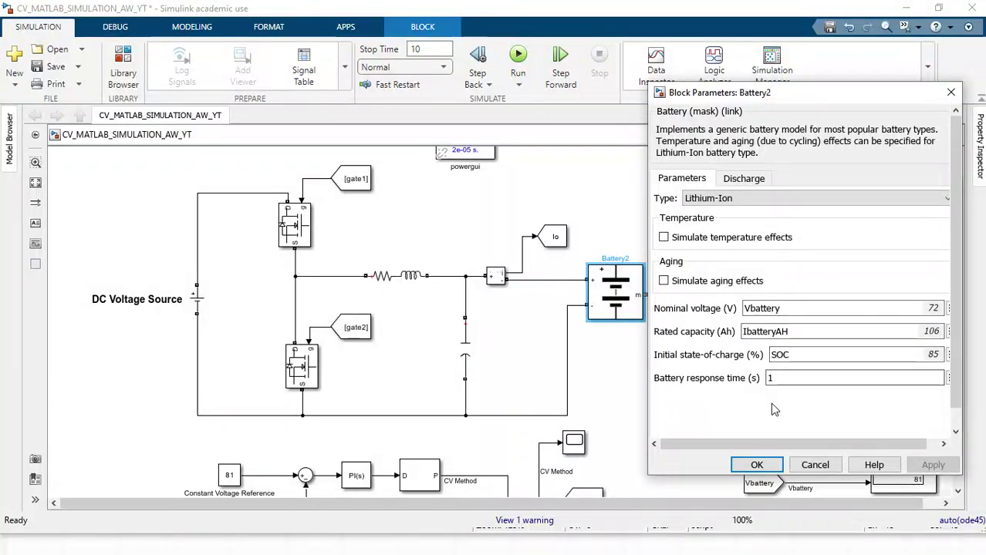
{"action": "left_click", "coordinate": [769, 463]}
{"action": "left_click", "coordinate": [381, 278]}
{"action": "double_click", "coordinate": [393, 282]}
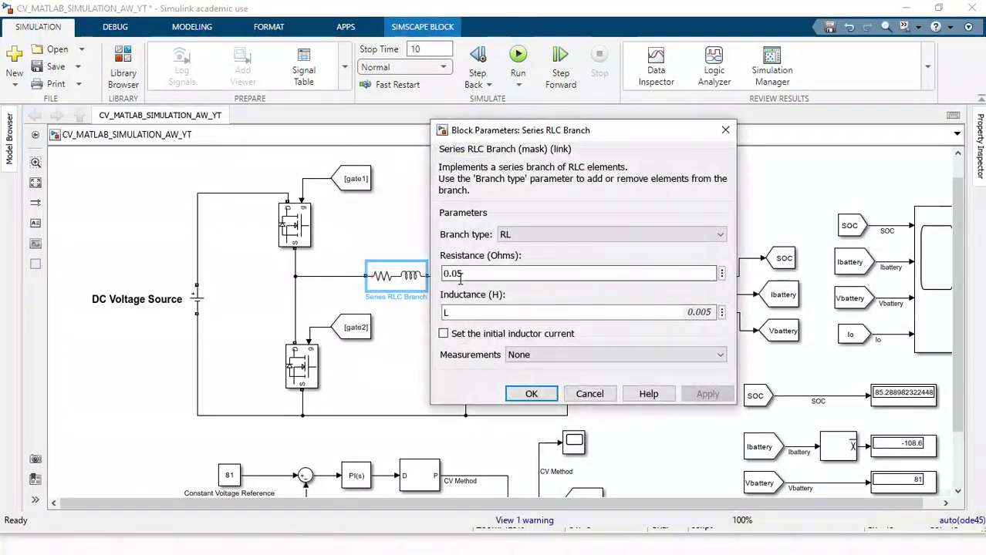
{"action": "left_click", "coordinate": [465, 274]}
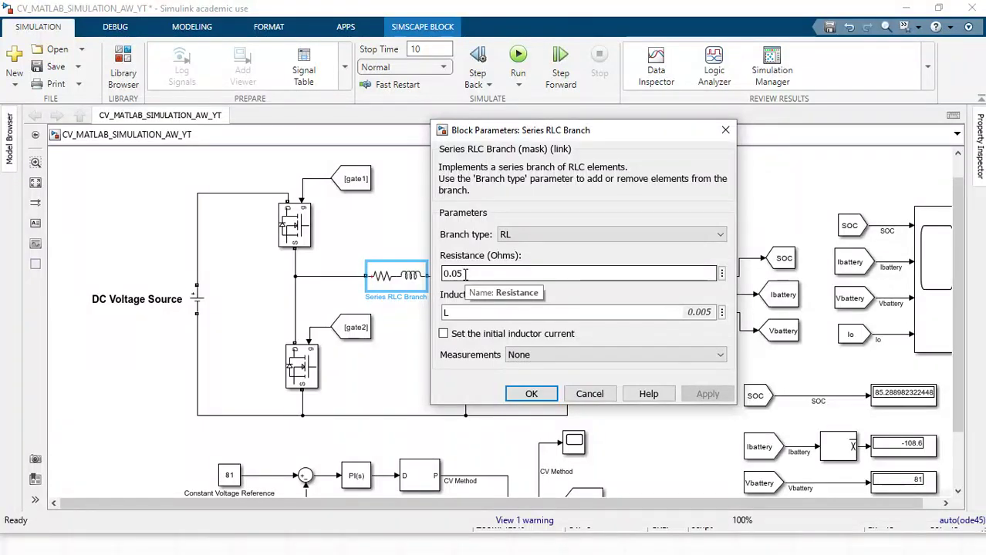
{"action": "left_click", "coordinate": [530, 394]}
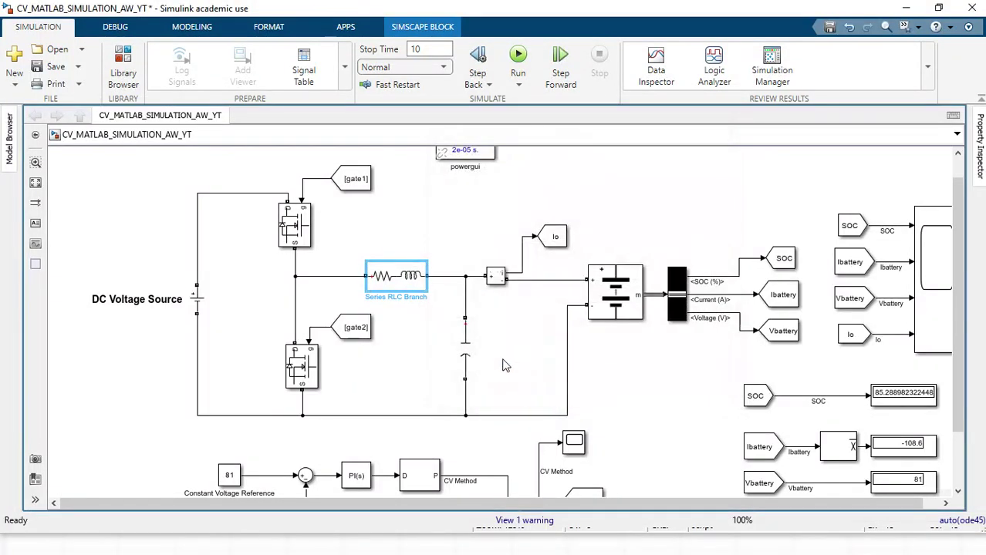
{"action": "double_click", "coordinate": [467, 351]}
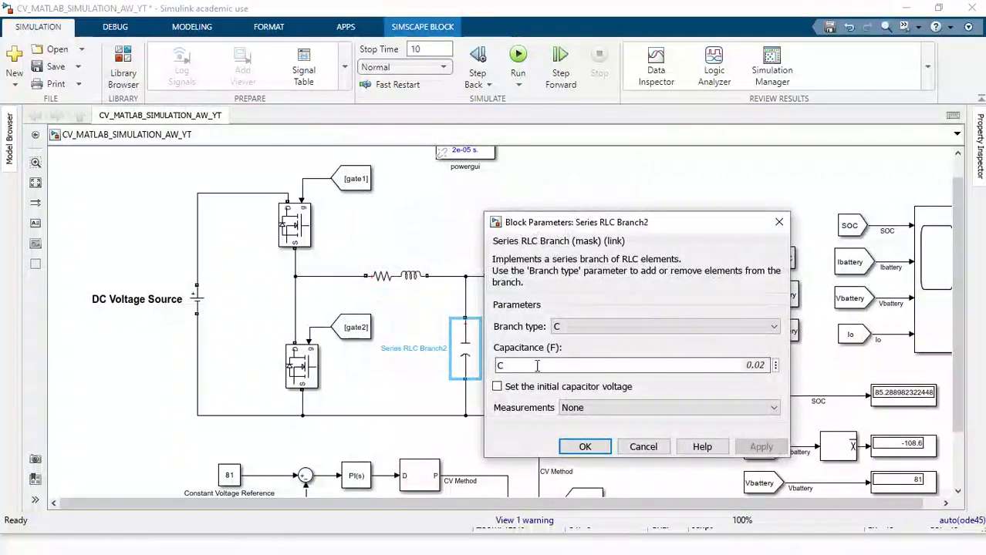
{"action": "left_click", "coordinate": [578, 447]}
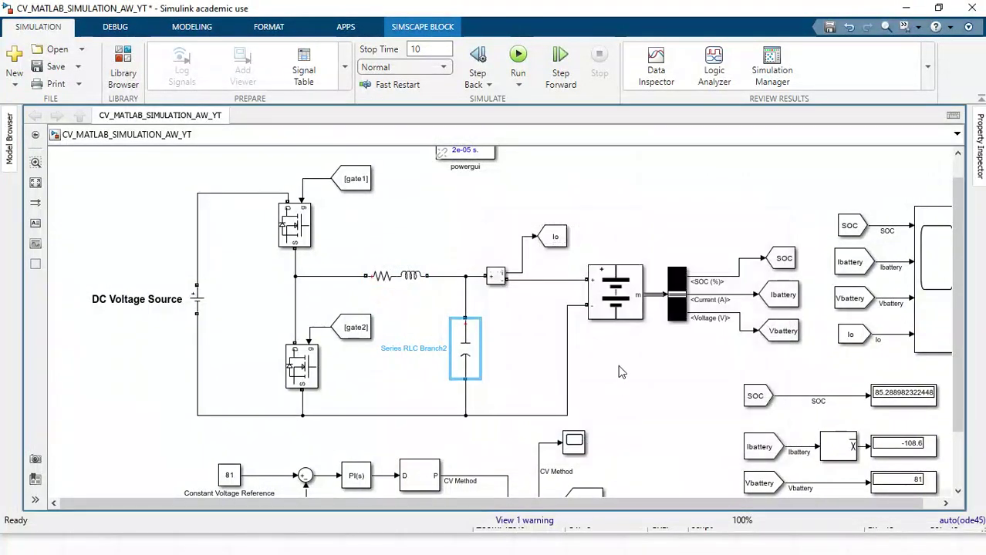
{"action": "scroll", "coordinate": [588, 382], "scroll_direction": "down", "scroll_amount": 4}
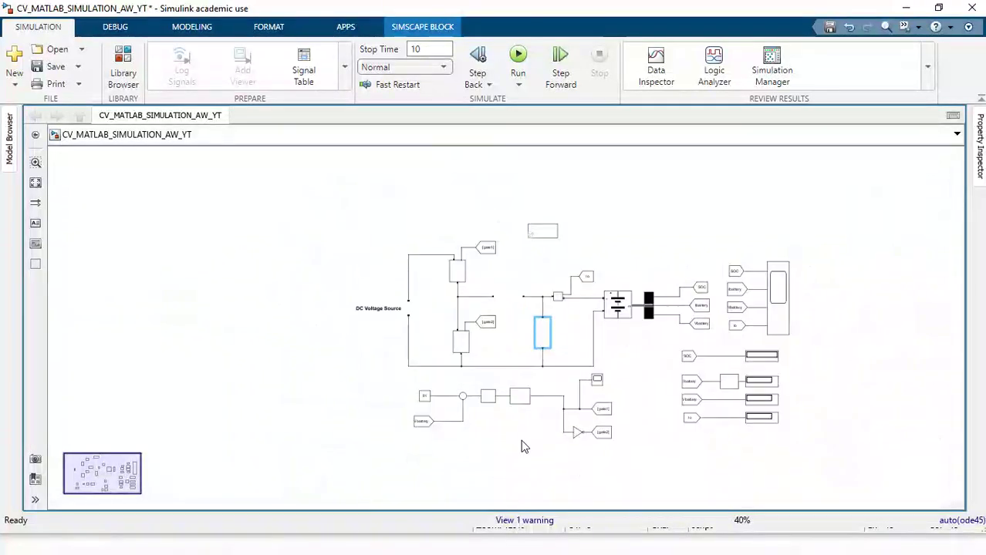
{"action": "scroll", "coordinate": [521, 441], "scroll_direction": "up", "scroll_amount": 4}
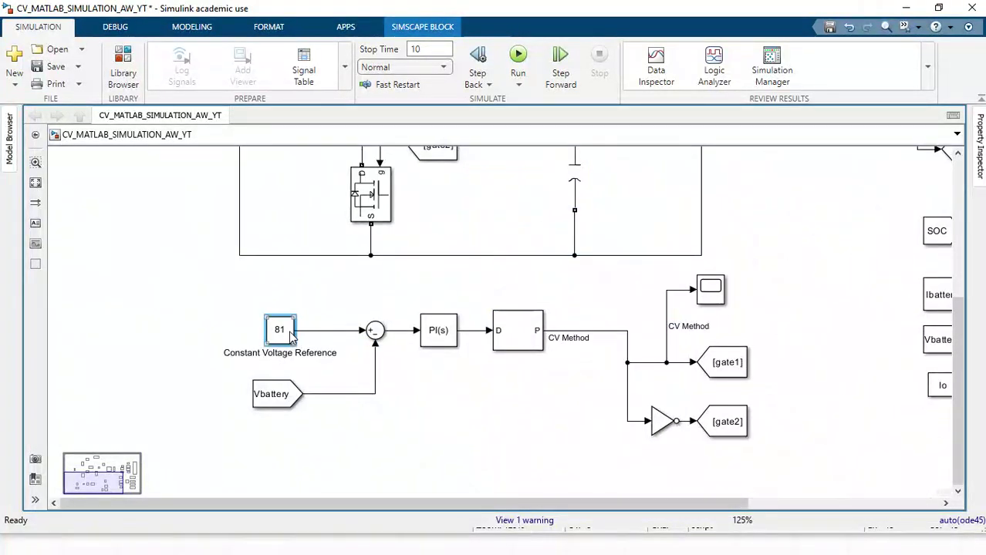
{"action": "left_click", "coordinate": [292, 333]}
{"action": "left_click", "coordinate": [287, 396]}
{"action": "scroll", "coordinate": [530, 364], "scroll_direction": "down", "scroll_amount": 2}
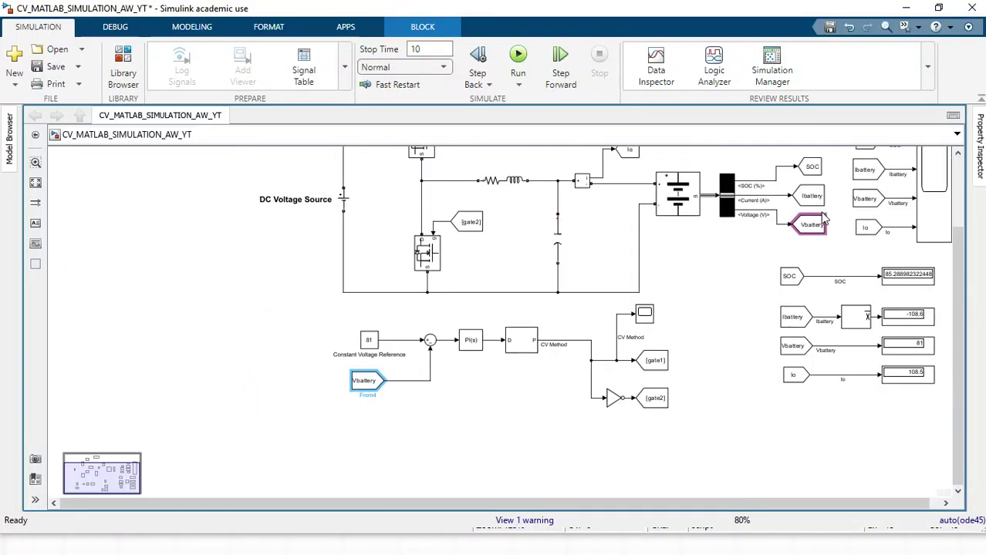
{"action": "left_click", "coordinate": [472, 341]}
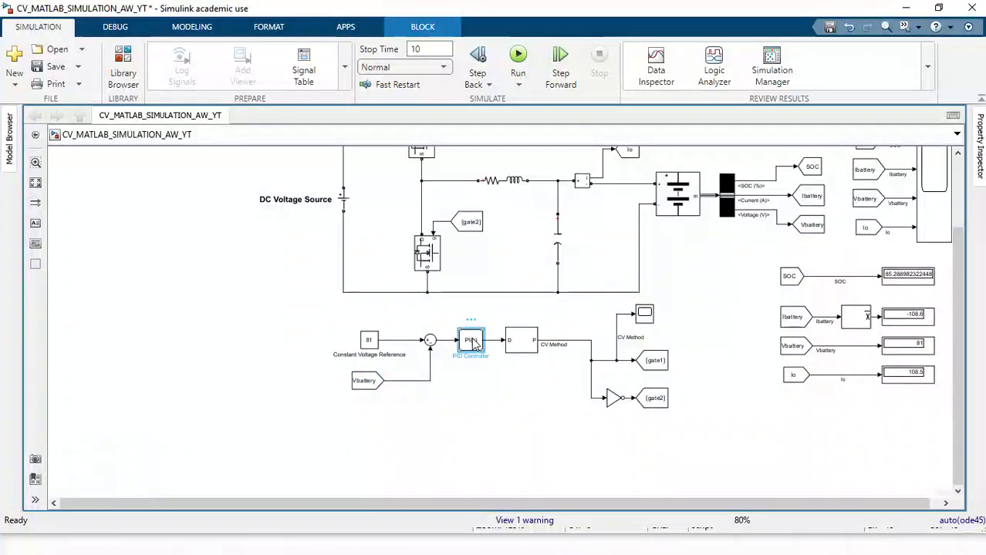
{"action": "double_click", "coordinate": [472, 341]}
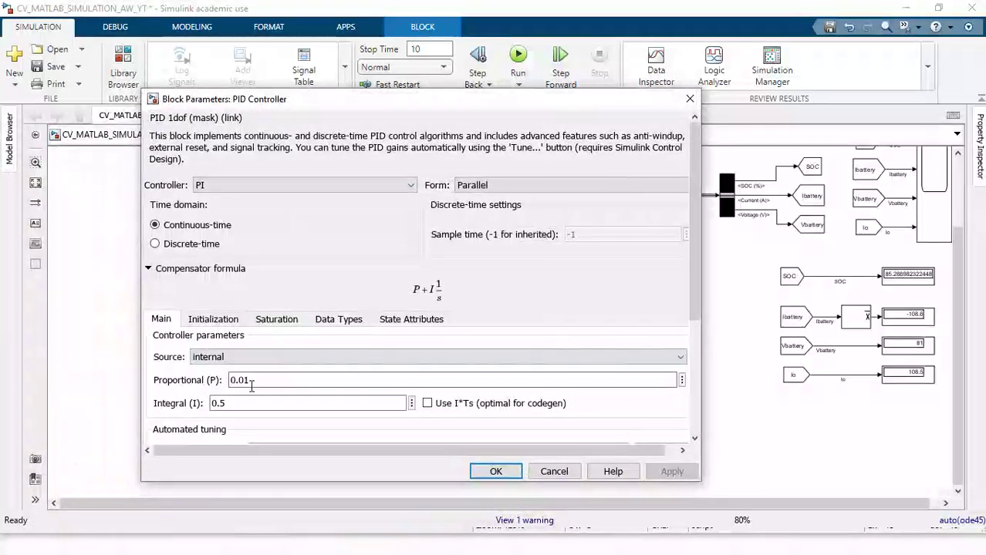
{"action": "left_click", "coordinate": [250, 382]}
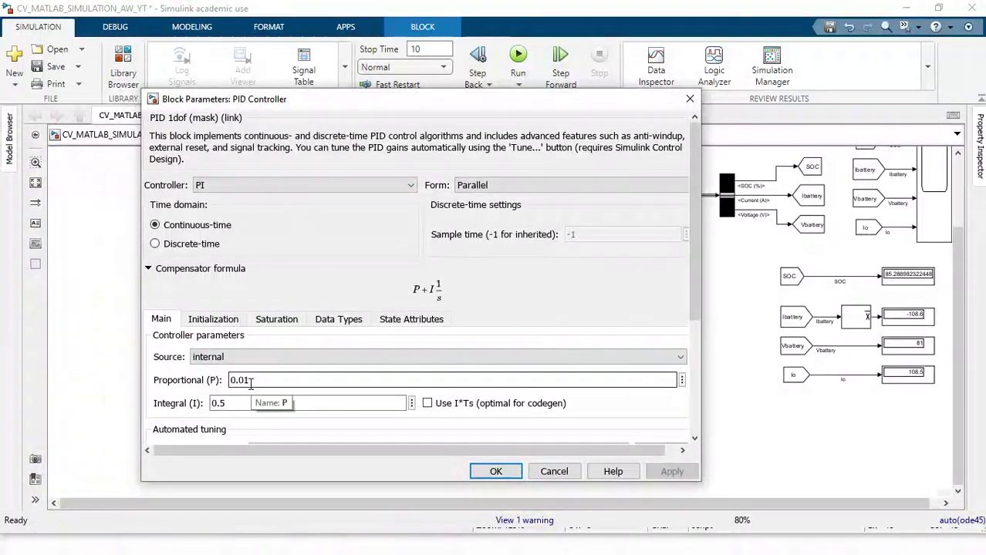
{"action": "left_click", "coordinate": [497, 471]}
{"action": "scroll", "coordinate": [551, 357], "scroll_direction": "up", "scroll_amount": 3}
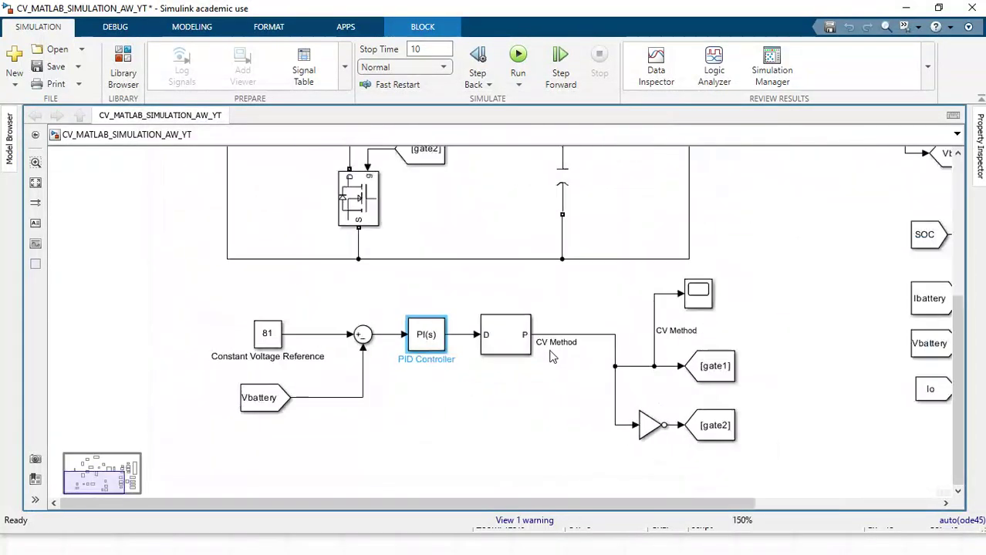
{"action": "left_click", "coordinate": [538, 383]}
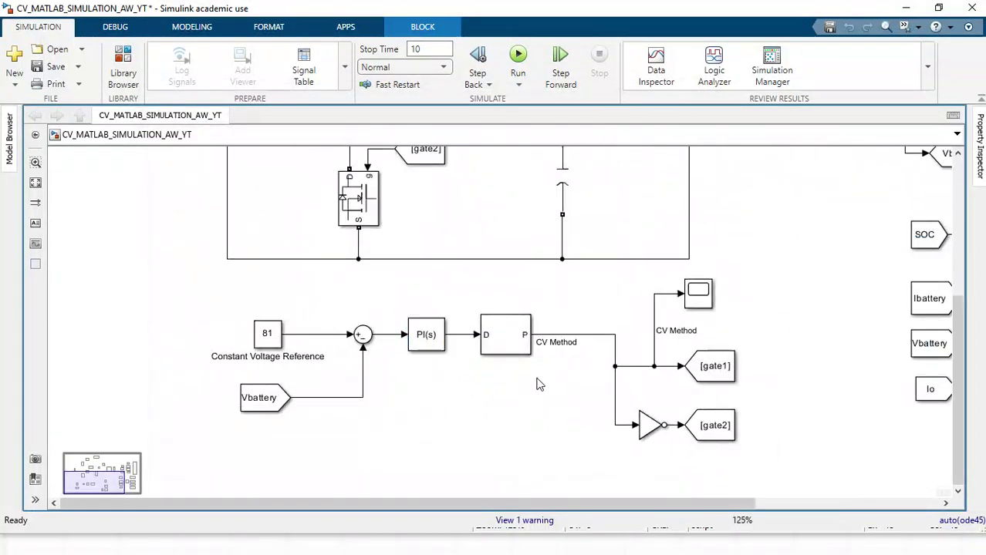
{"action": "left_click", "coordinate": [496, 341]}
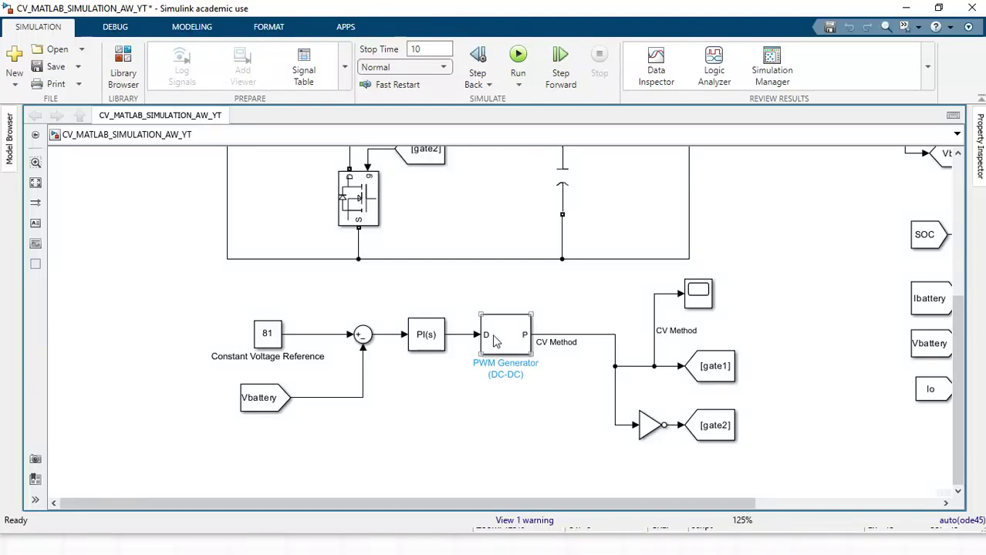
{"action": "double_click", "coordinate": [496, 341]}
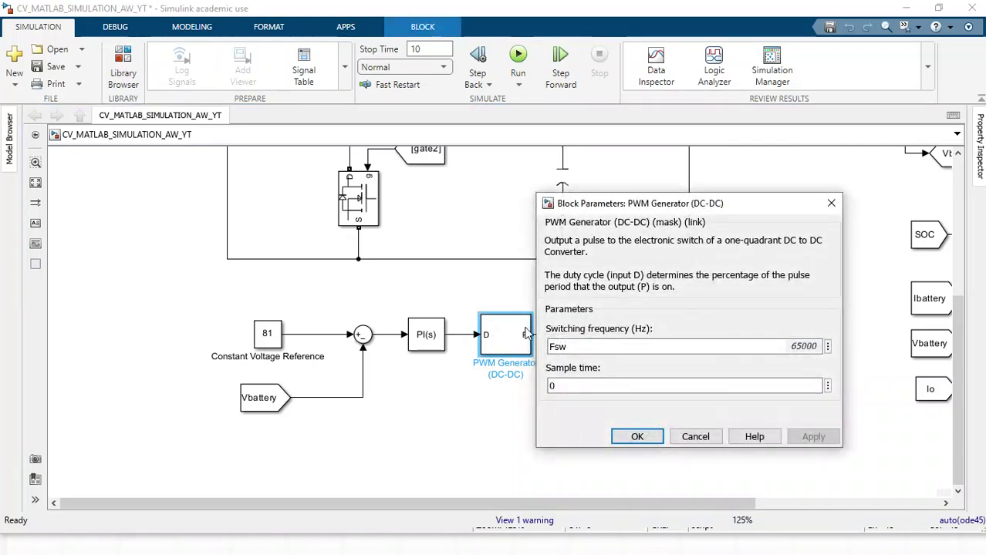
{"action": "left_click", "coordinate": [637, 437]}
{"action": "left_click", "coordinate": [529, 404]}
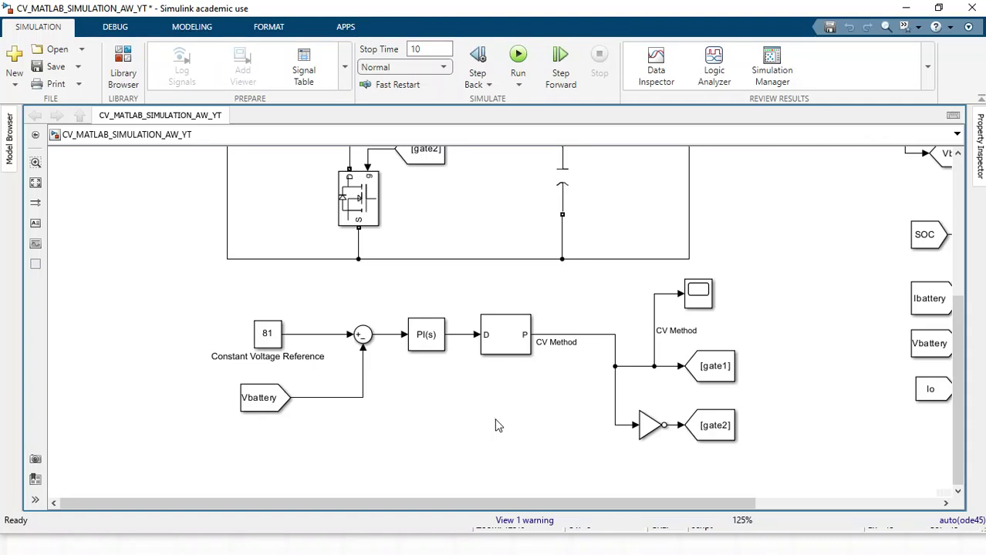
{"action": "left_click", "coordinate": [502, 337]}
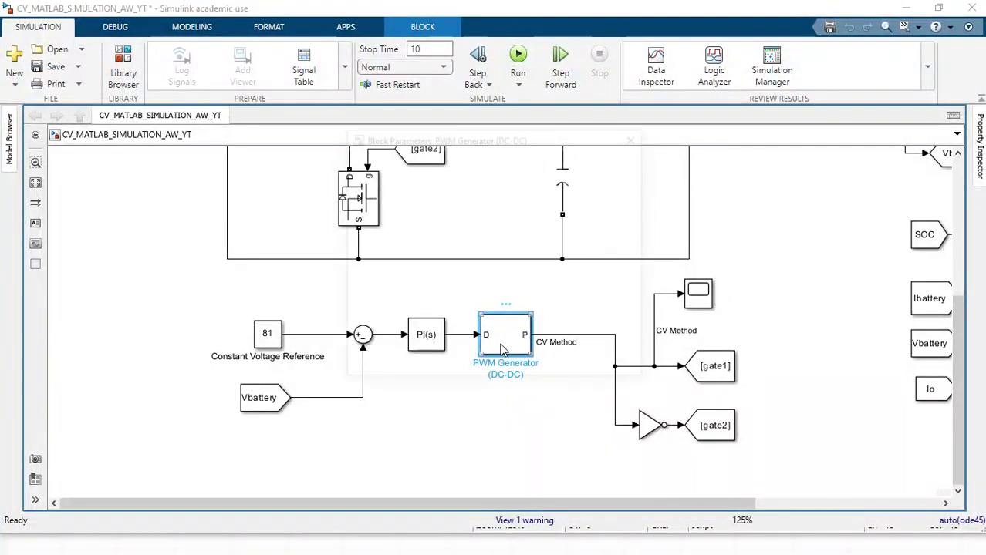
{"action": "double_click", "coordinate": [502, 345]}
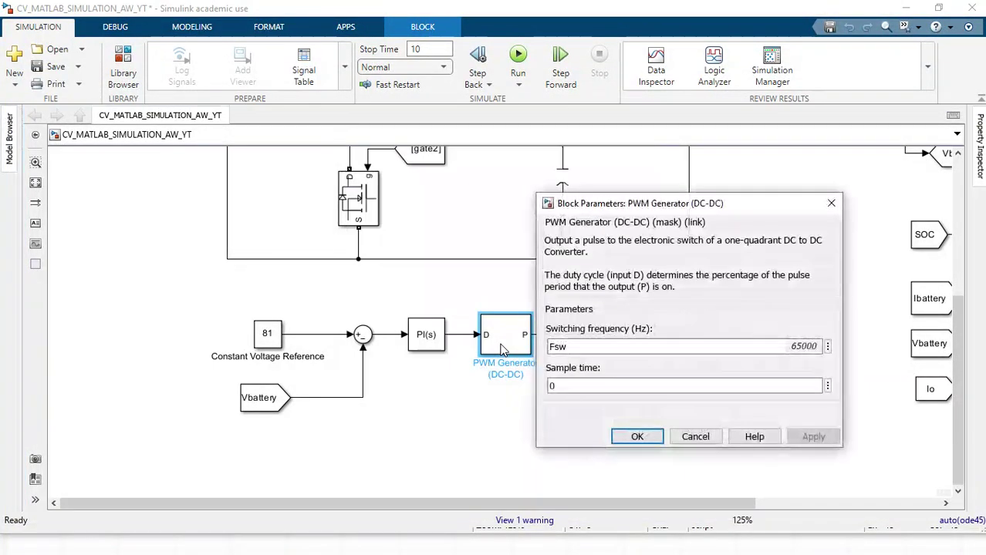
{"action": "left_click", "coordinate": [636, 436]}
{"action": "left_click", "coordinate": [580, 336]}
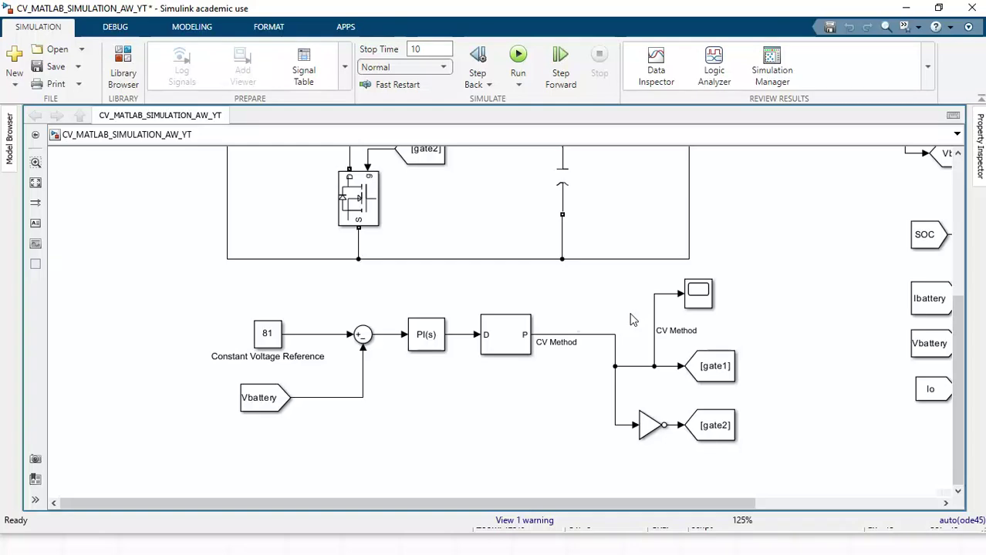
{"action": "key", "text": "space"}
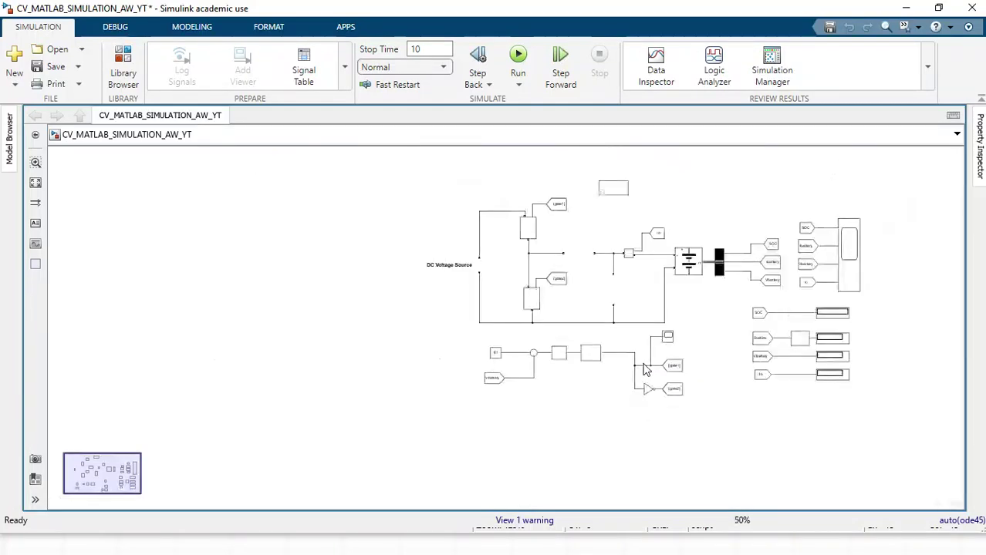
{"action": "scroll", "coordinate": [542, 263], "scroll_direction": "up", "scroll_amount": 3}
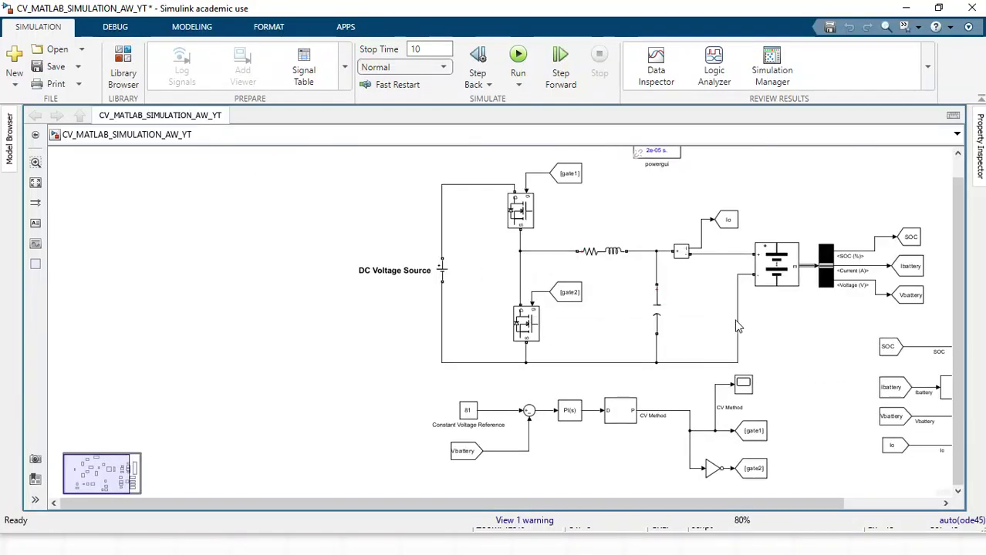
{"action": "left_click_drag", "start_coordinate": [518, 499], "coordinate": [614, 499]}
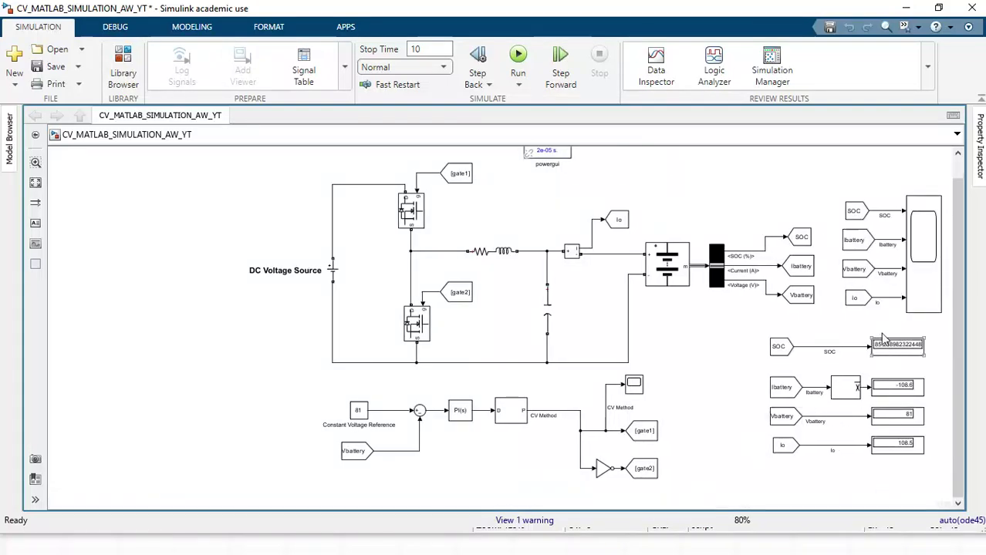
{"action": "scroll", "coordinate": [894, 267], "scroll_direction": "up", "scroll_amount": 2}
{"action": "scroll", "coordinate": [894, 266], "scroll_direction": "down", "scroll_amount": 1}
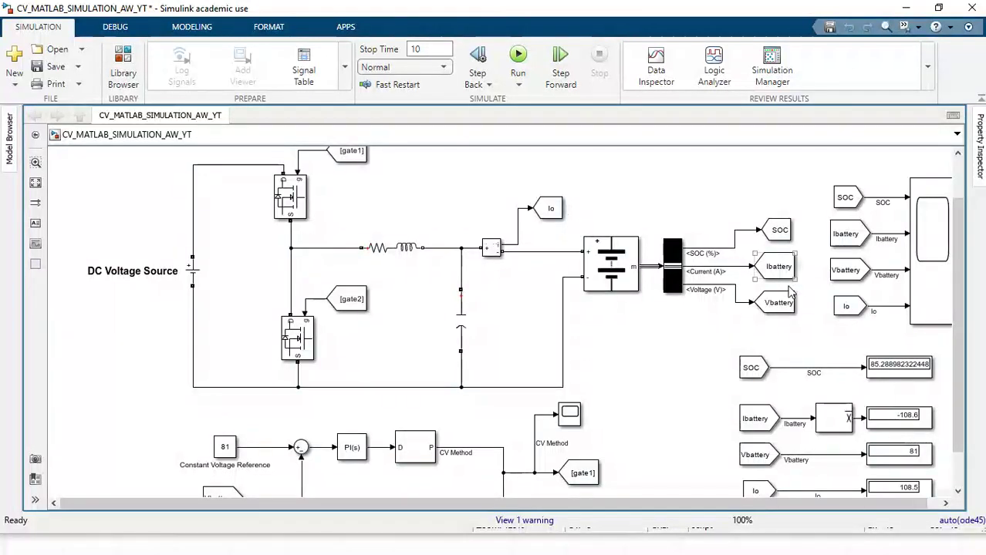
{"action": "left_click", "coordinate": [852, 243]}
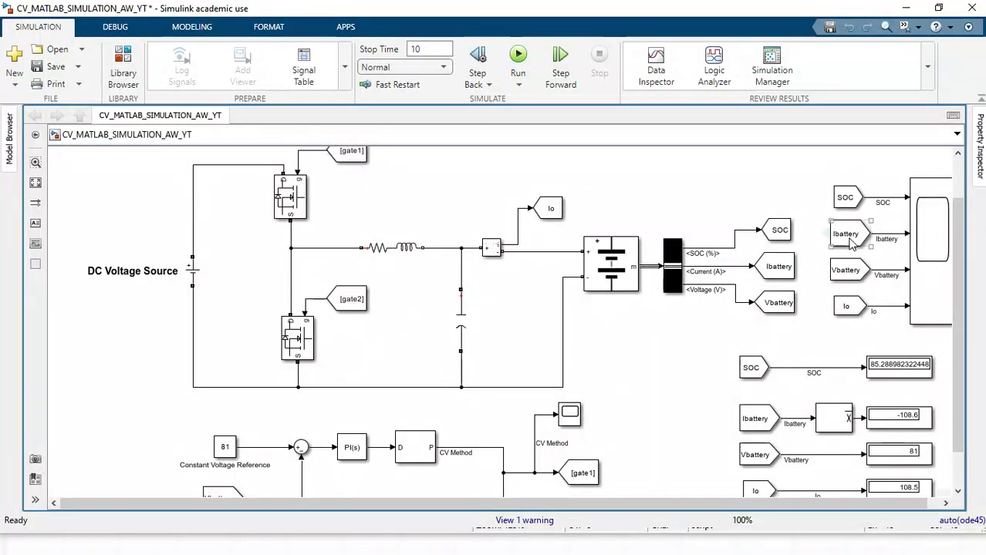
{"action": "left_click", "coordinate": [847, 203]}
{"action": "left_click", "coordinate": [829, 193]}
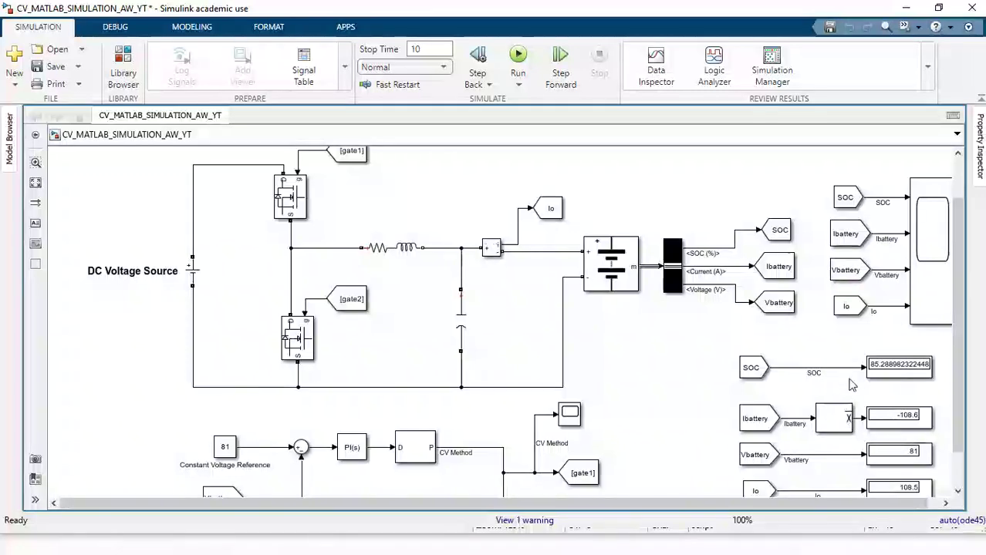
{"action": "left_click", "coordinate": [948, 319]}
{"action": "scroll", "coordinate": [949, 320], "scroll_direction": "down", "scroll_amount": 1}
{"action": "left_click", "coordinate": [860, 416]}
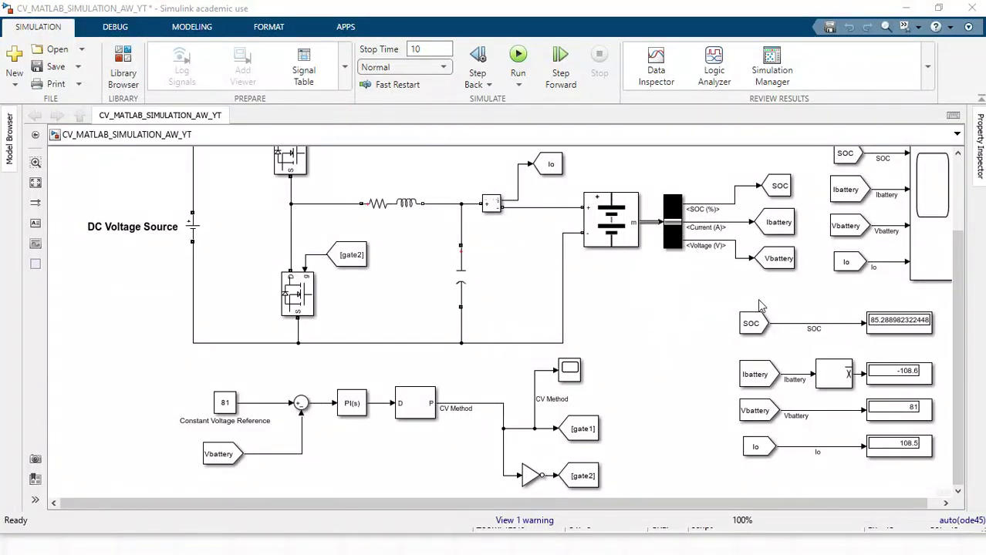
{"action": "left_click_drag", "start_coordinate": [651, 503], "coordinate": [724, 502]}
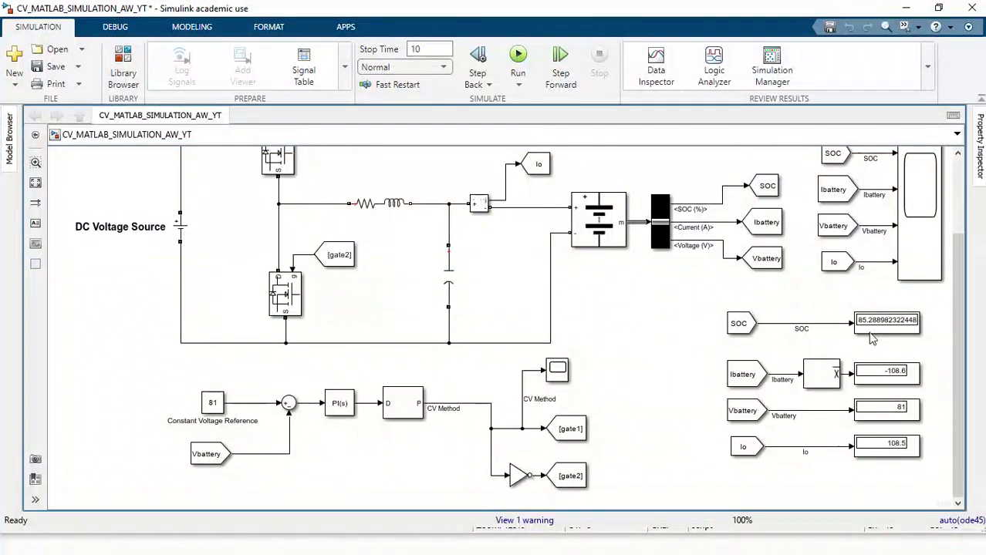
{"action": "scroll", "coordinate": [885, 337], "scroll_direction": "up", "scroll_amount": 3}
{"action": "scroll", "coordinate": [884, 337], "scroll_direction": "down", "scroll_amount": 2}
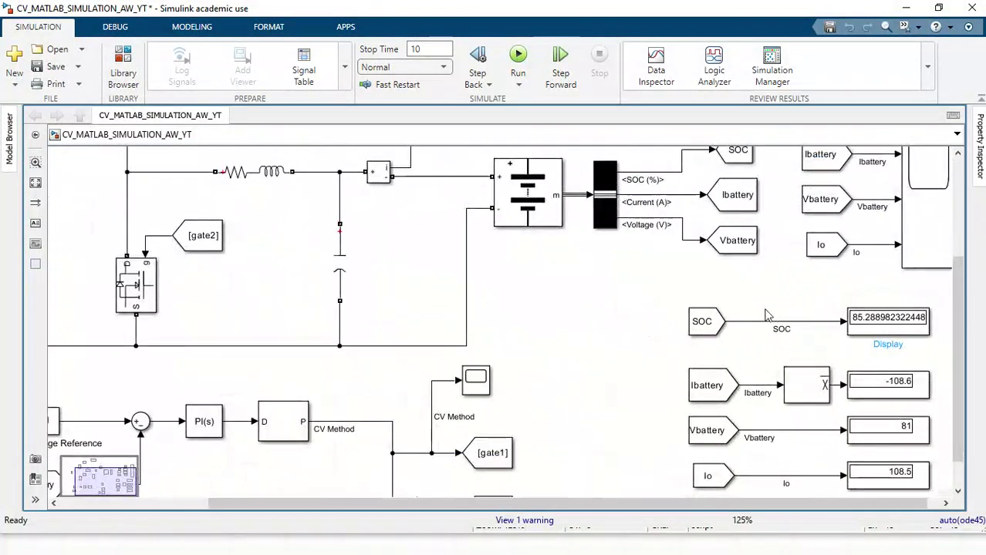
{"action": "left_click", "coordinate": [534, 196]}
{"action": "double_click", "coordinate": [533, 196]}
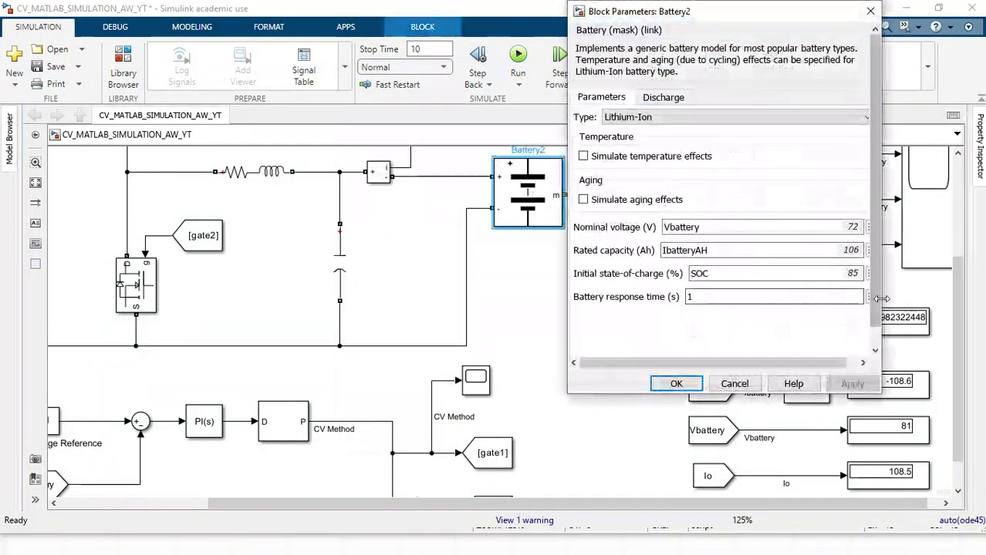
{"action": "left_click", "coordinate": [677, 384]}
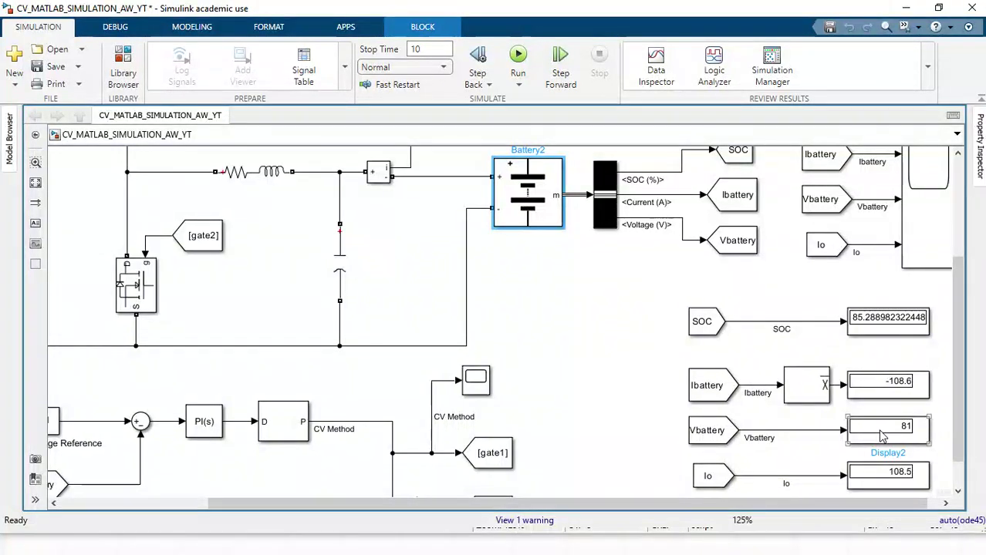
Step: Navigate the charger model to the Scope block fed by SOC, Ibattery, Vbattery and Io, and select it
{"action": "scroll", "coordinate": [377, 429], "scroll_direction": "down", "scroll_amount": 3}
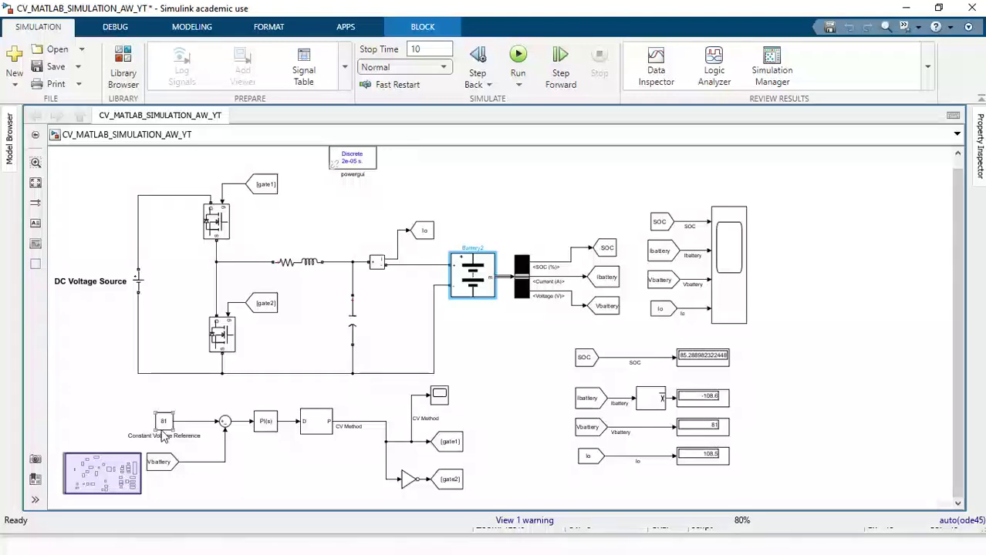
{"action": "scroll", "coordinate": [682, 416], "scroll_direction": "up", "scroll_amount": 3}
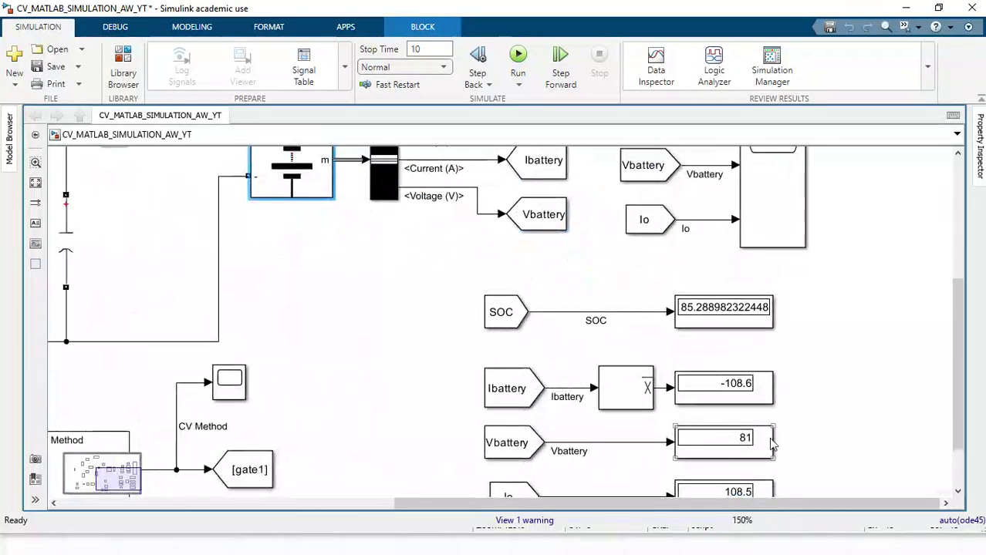
{"action": "left_click_drag", "start_coordinate": [959, 365], "coordinate": [948, 394]}
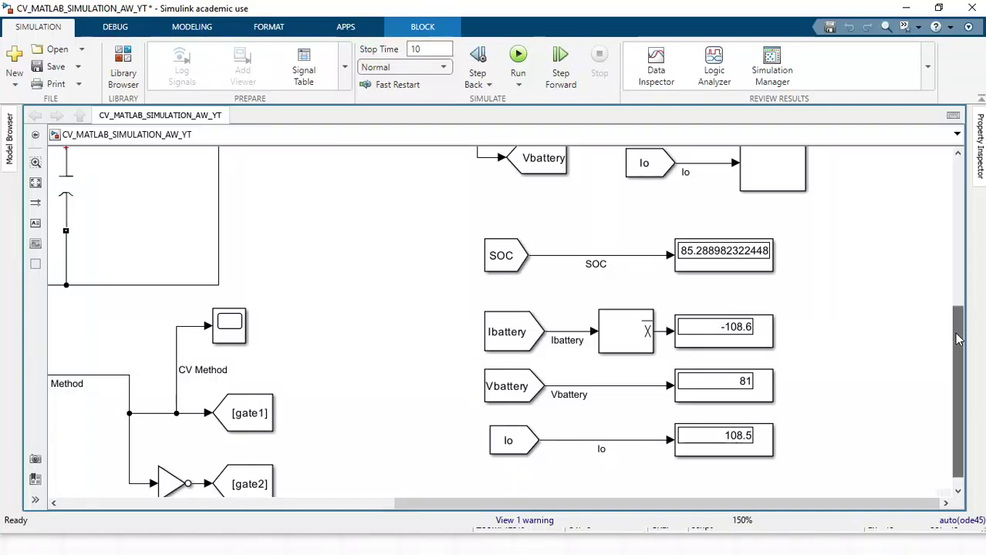
{"action": "left_click_drag", "start_coordinate": [955, 332], "coordinate": [955, 224]}
{"action": "left_click", "coordinate": [762, 273]}
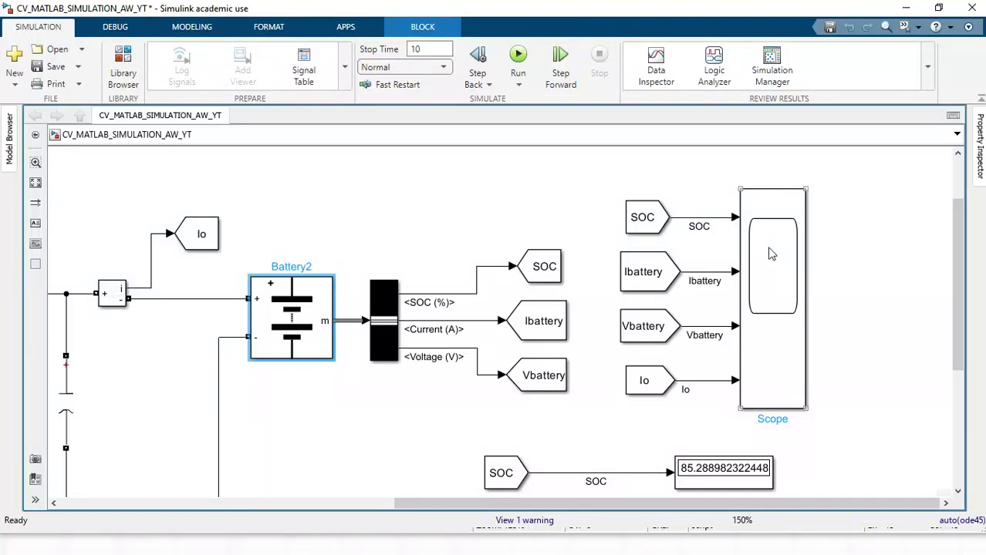
{"action": "left_click", "coordinate": [770, 254]}
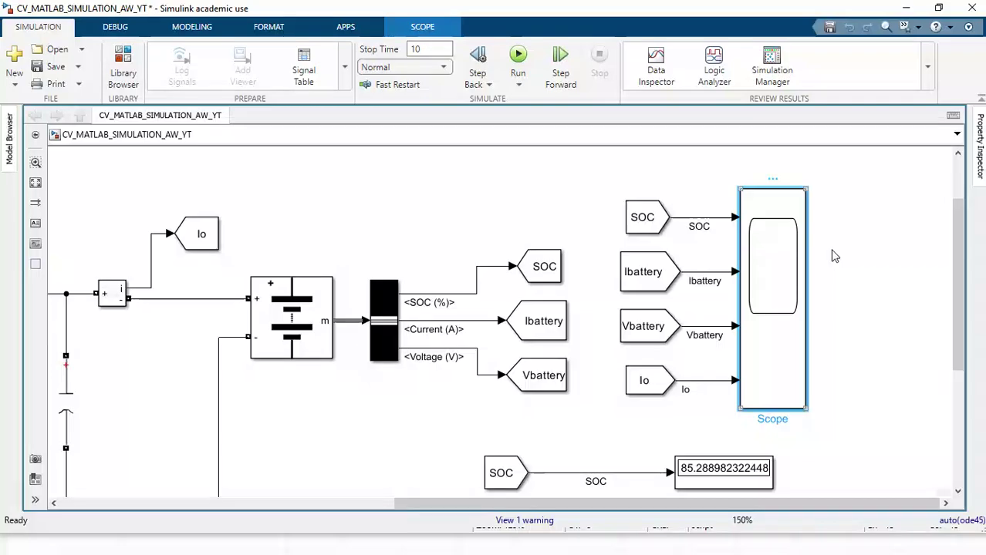
Step: Open the Scope and zoom Ibattery to about -107.8 to -110.6 and Vbattery to 80–81.5
{"action": "double_click", "coordinate": [759, 266]}
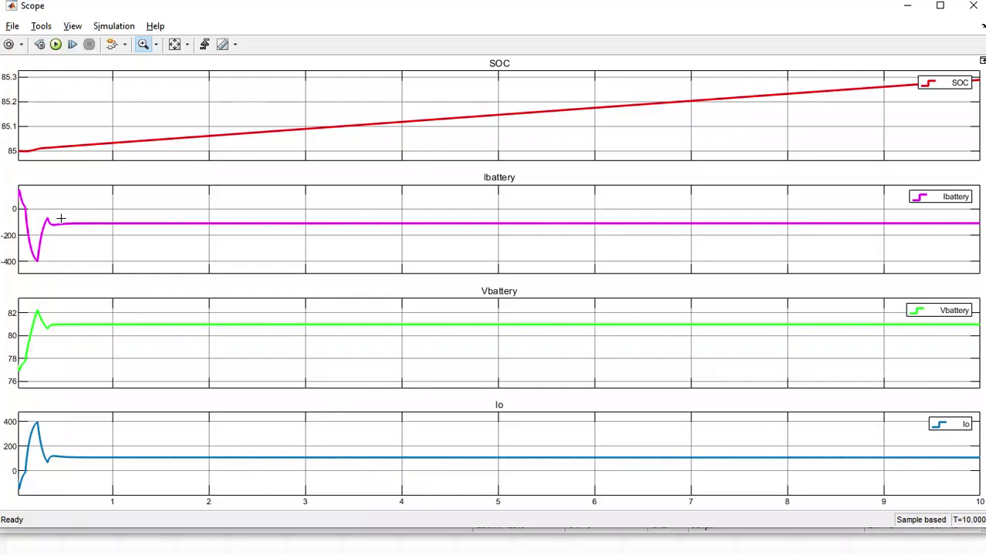
{"action": "left_click_drag", "start_coordinate": [61, 219], "coordinate": [976, 231]}
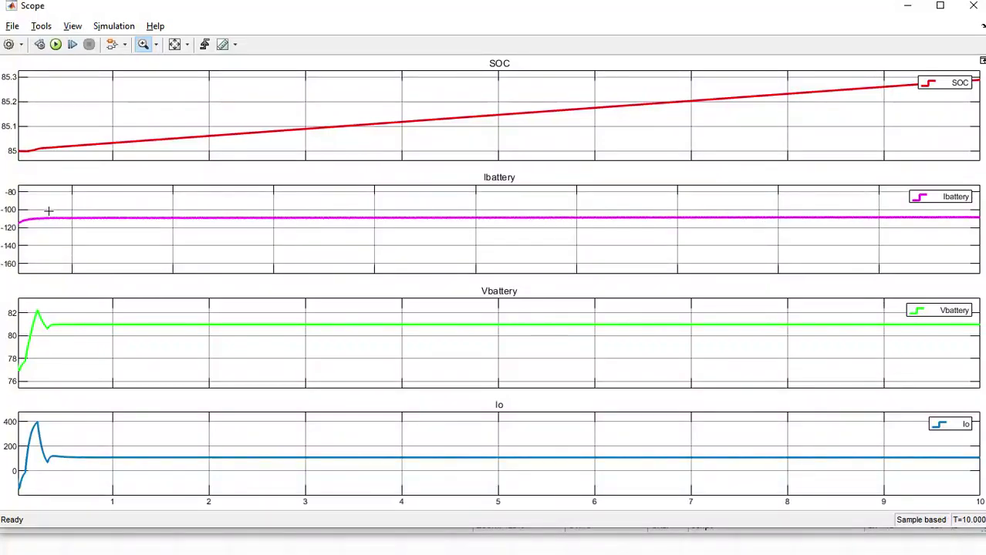
{"action": "left_click_drag", "start_coordinate": [23, 208], "coordinate": [974, 229]}
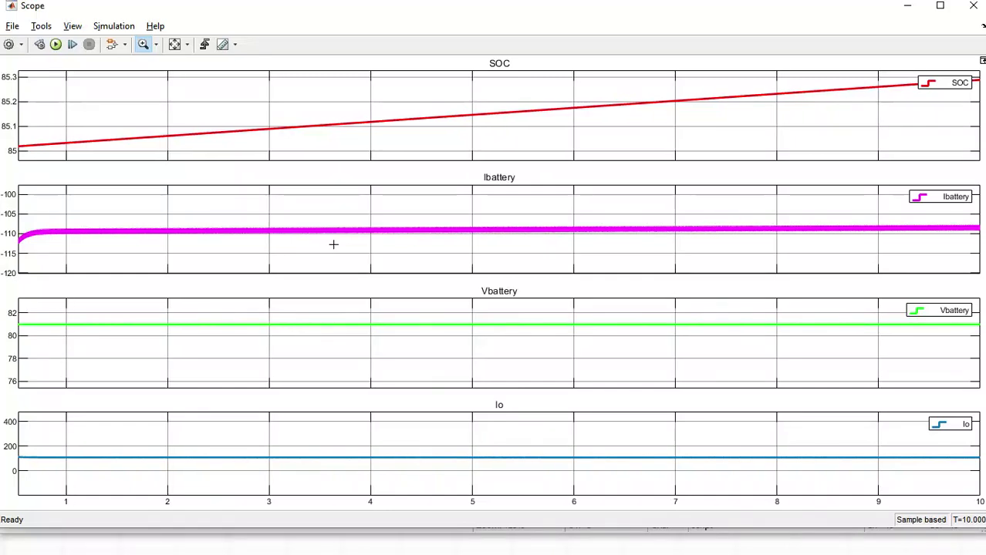
{"action": "left_click_drag", "start_coordinate": [334, 241], "coordinate": [334, 240]}
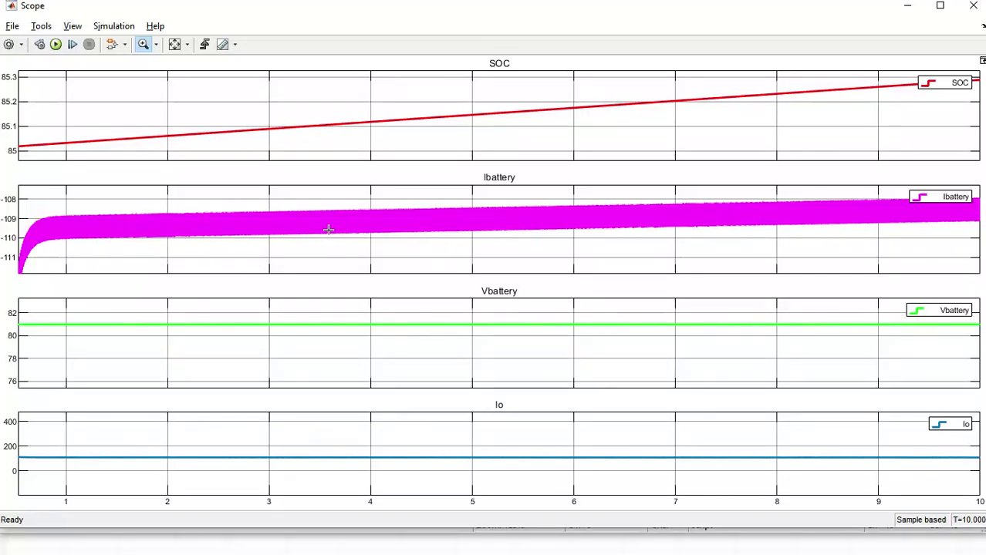
{"action": "left_click_drag", "start_coordinate": [401, 193], "coordinate": [401, 249]}
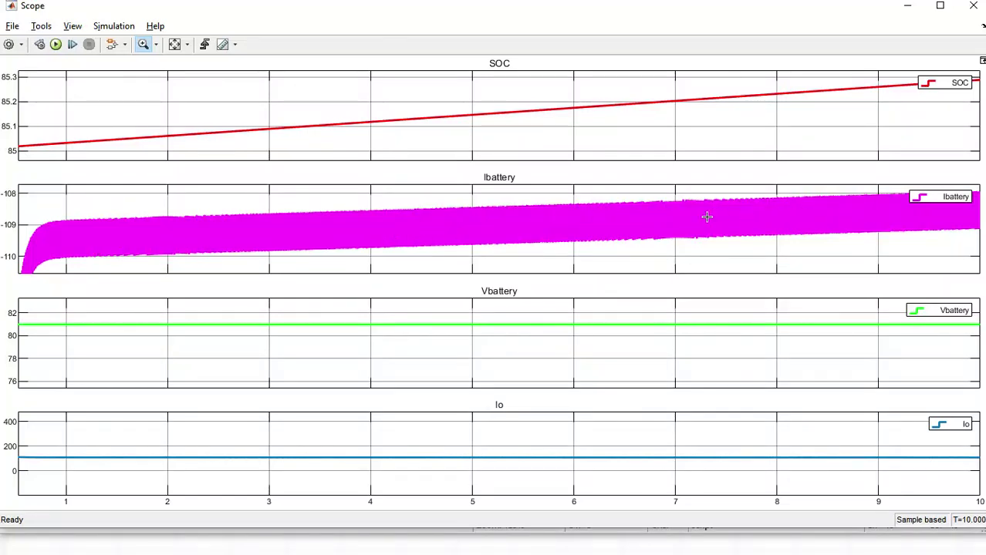
{"action": "left_click_drag", "start_coordinate": [172, 318], "coordinate": [171, 337]}
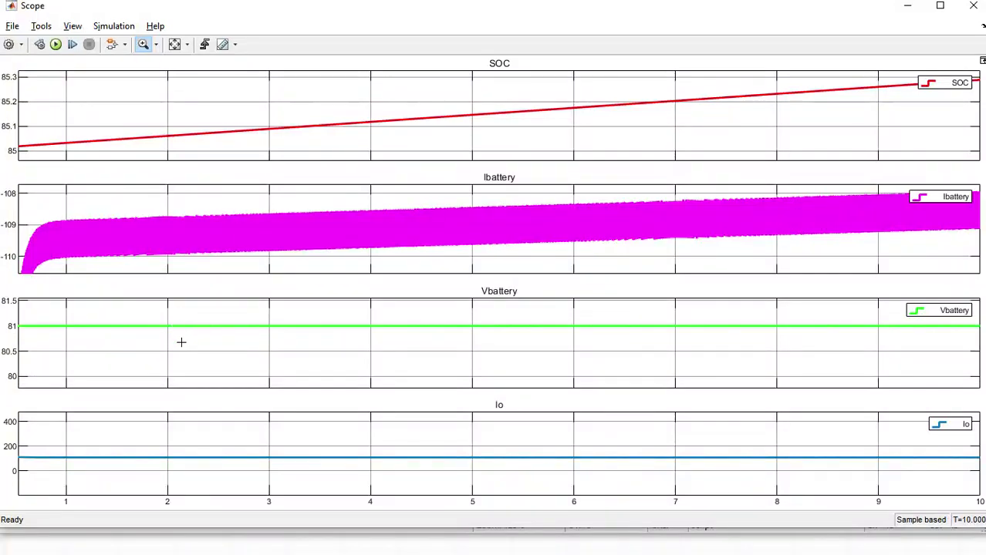
Step: Zoom the Vbattery plot's Y axis step by step down to 80.995–81.005
{"action": "left_click_drag", "start_coordinate": [185, 344], "coordinate": [174, 318]}
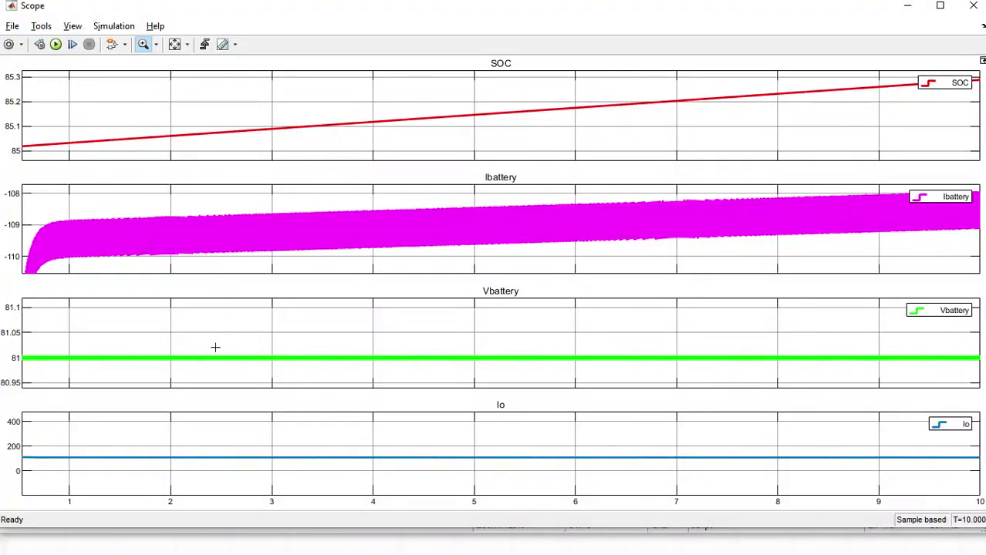
{"action": "left_click_drag", "start_coordinate": [214, 347], "coordinate": [217, 377]}
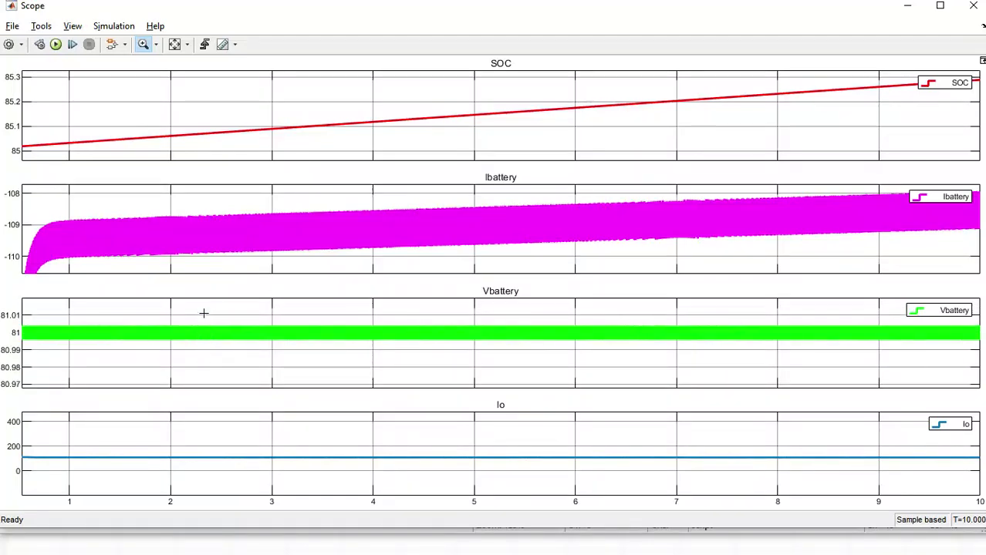
{"action": "left_click", "coordinate": [203, 331]}
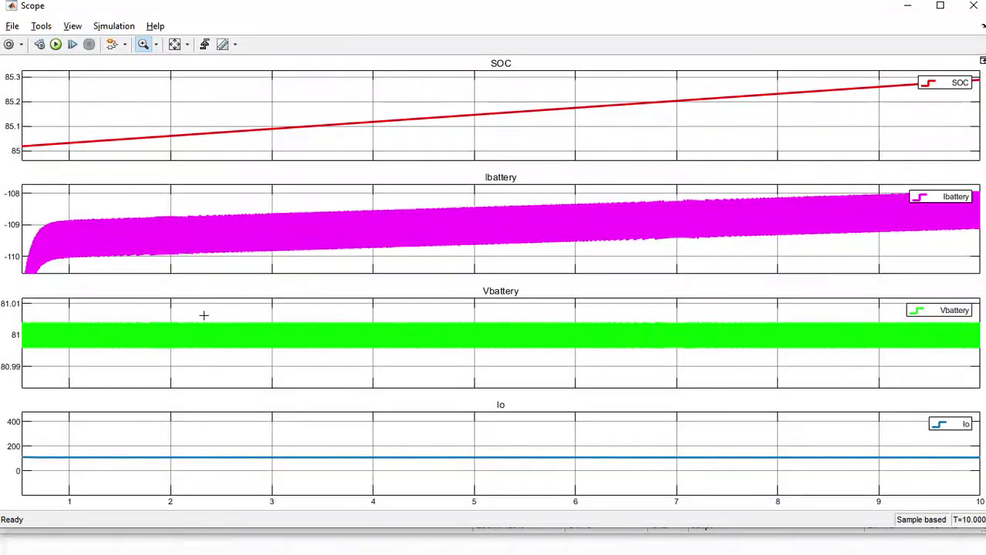
{"action": "left_click", "coordinate": [204, 315]}
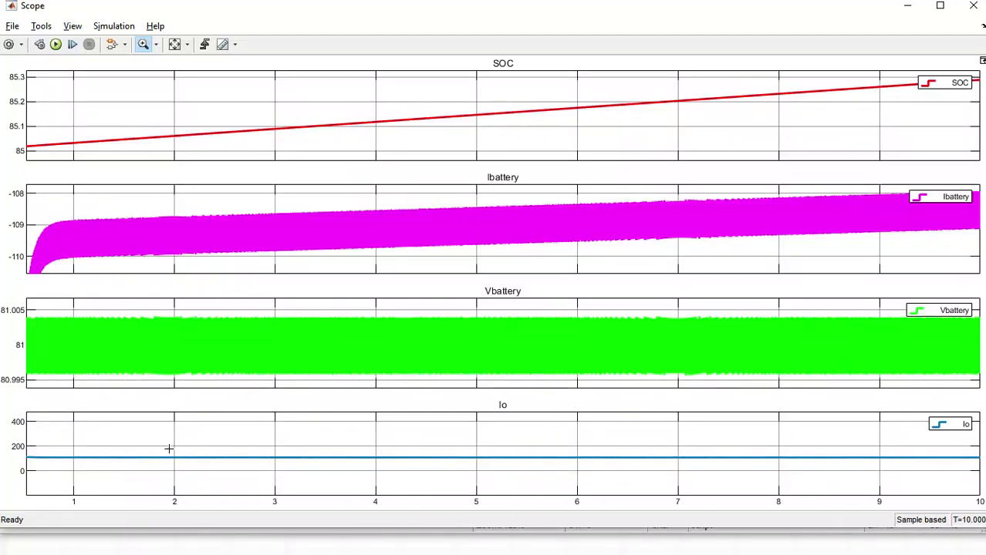
Step: Zoom the Io plot's Y axis progressively to roughly 106–111
{"action": "left_click_drag", "start_coordinate": [169, 448], "coordinate": [171, 466]}
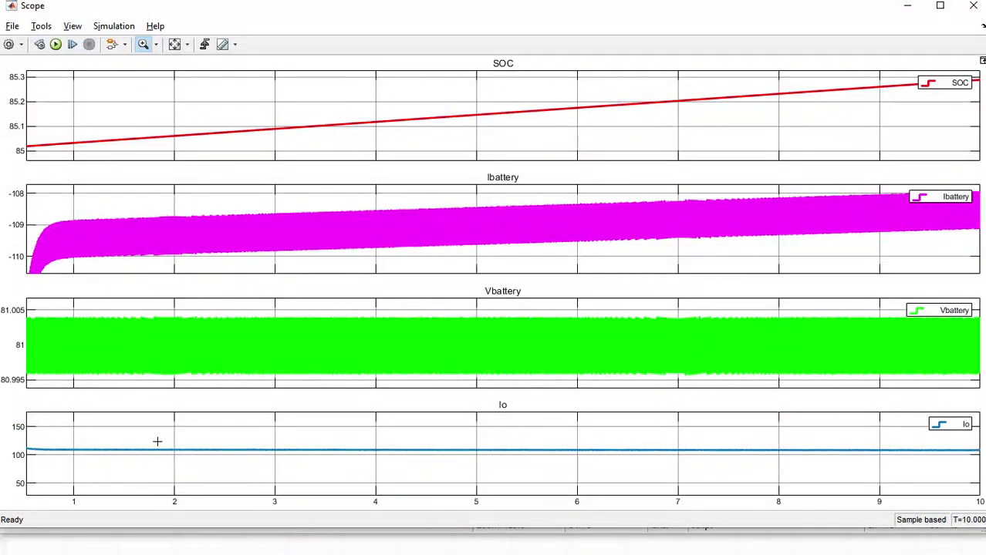
{"action": "left_click", "coordinate": [152, 441]}
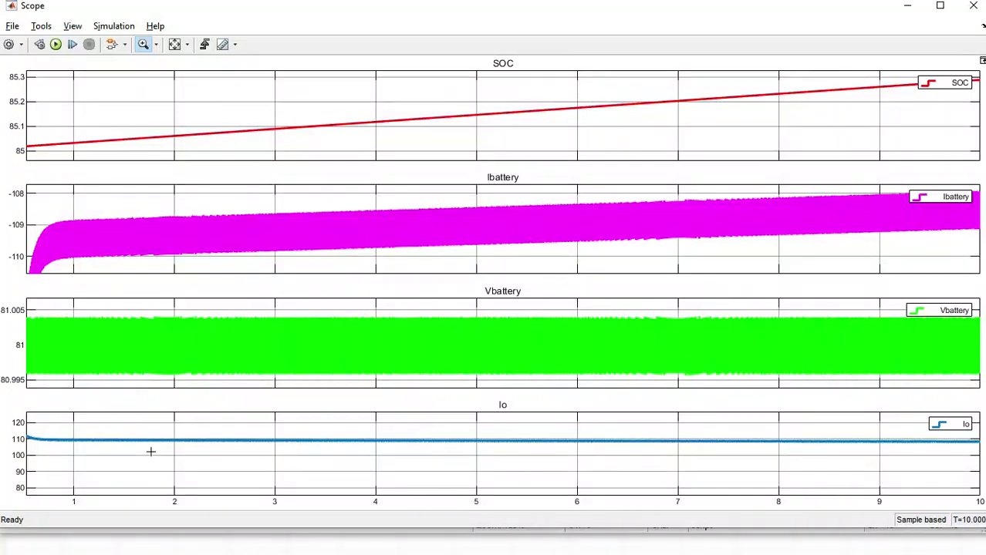
{"action": "left_click", "coordinate": [151, 449]}
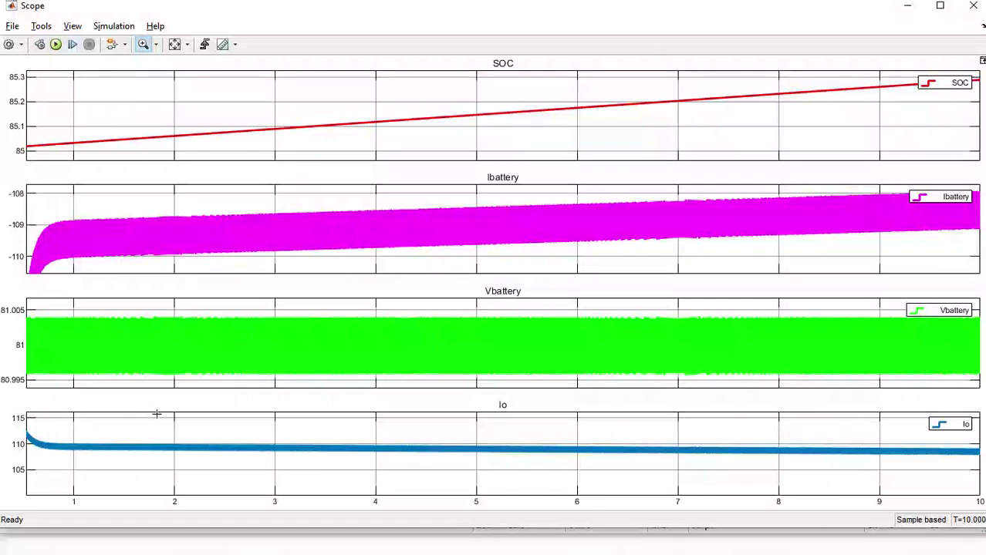
{"action": "mouse_move", "coordinate": [150, 435]}
{"action": "left_mouse_down"}
{"action": "mouse_move", "coordinate": [149, 467]}
{"action": "mouse_move", "coordinate": [150, 419]}
{"action": "mouse_move", "coordinate": [152, 485]}
{"action": "left_mouse_up"}
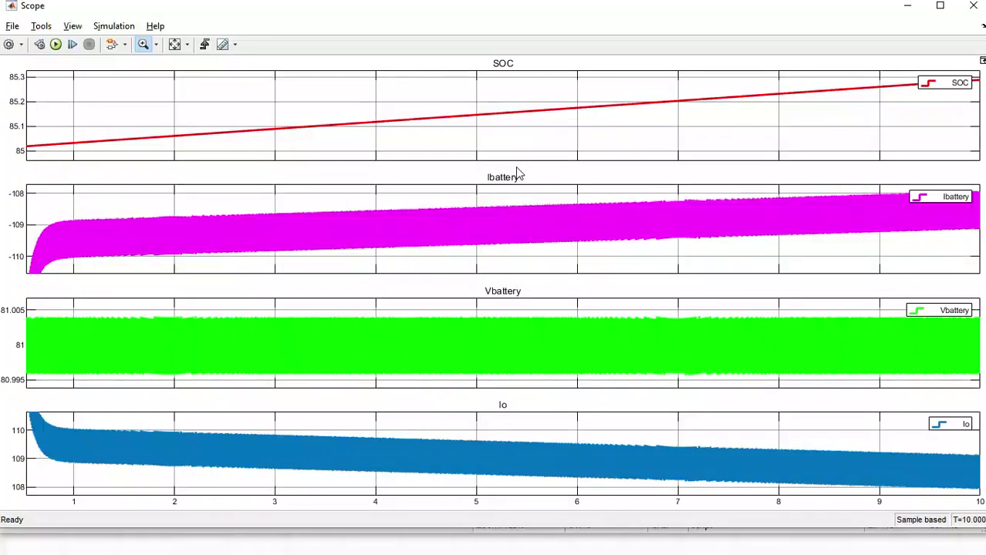
Step: Switch back to the WPS Presentation slide show on the Typical Controller Parameters slide
{"action": "key", "text": "alt+Tab"}
{"action": "key", "text": "alt+Tab"}
{"action": "key", "text": "alt+Tab"}
{"action": "key", "text": "alt+Tab"}
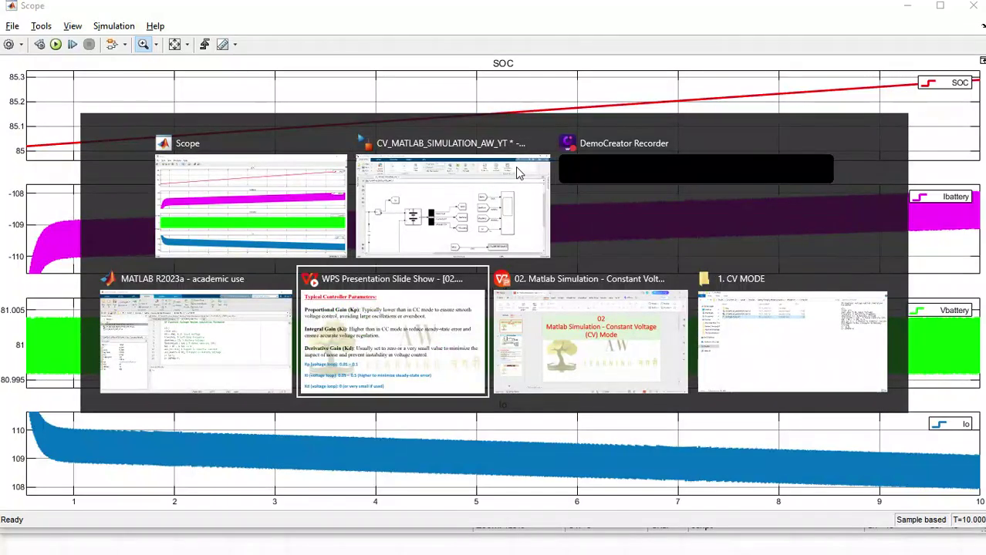
{"action": "key", "text": "alt+Tab"}
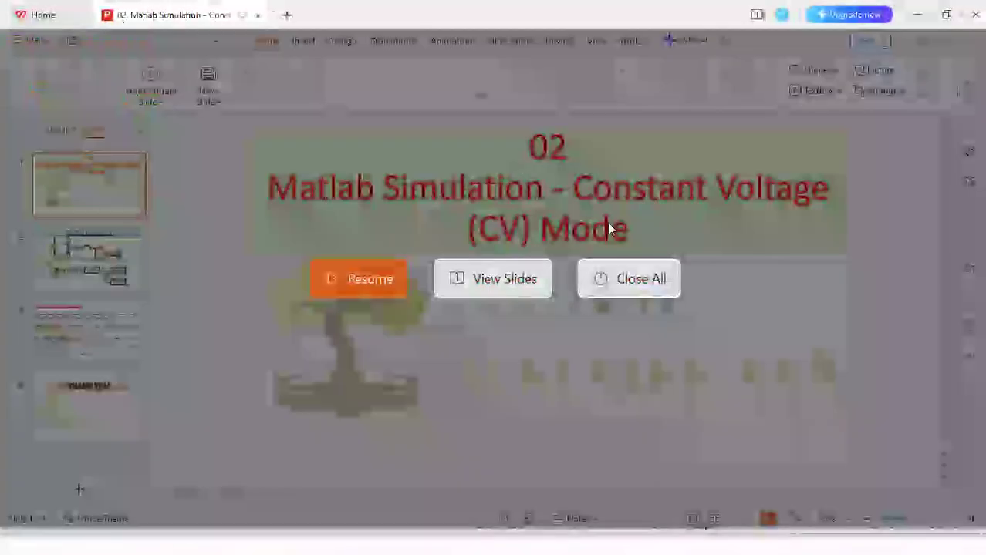